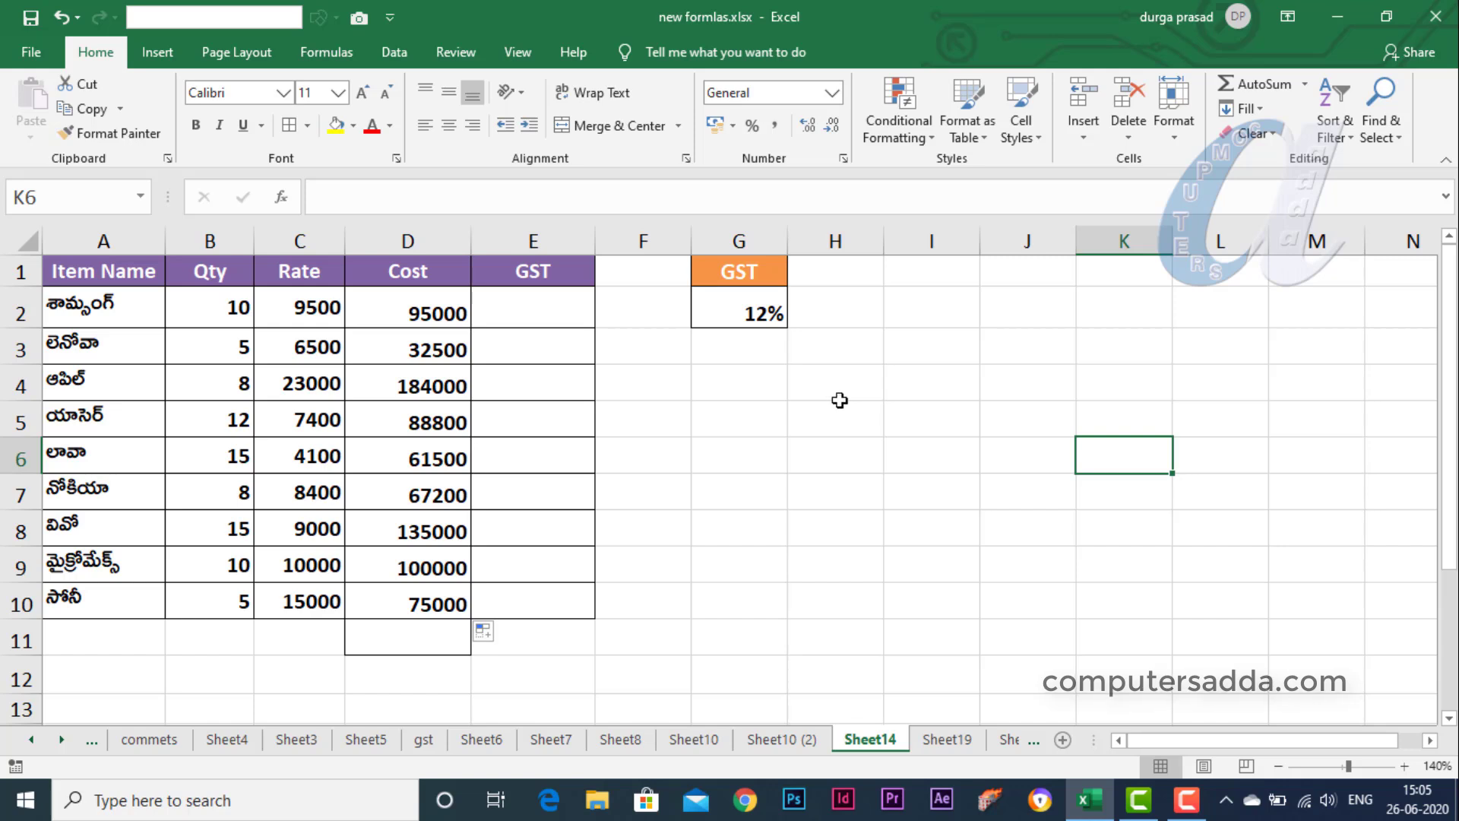
Step: Begin a new formula with an equals sign in the empty cell I4
{"action": "left_click", "coordinate": [925, 386]}
{"action": "type", "text": "="}
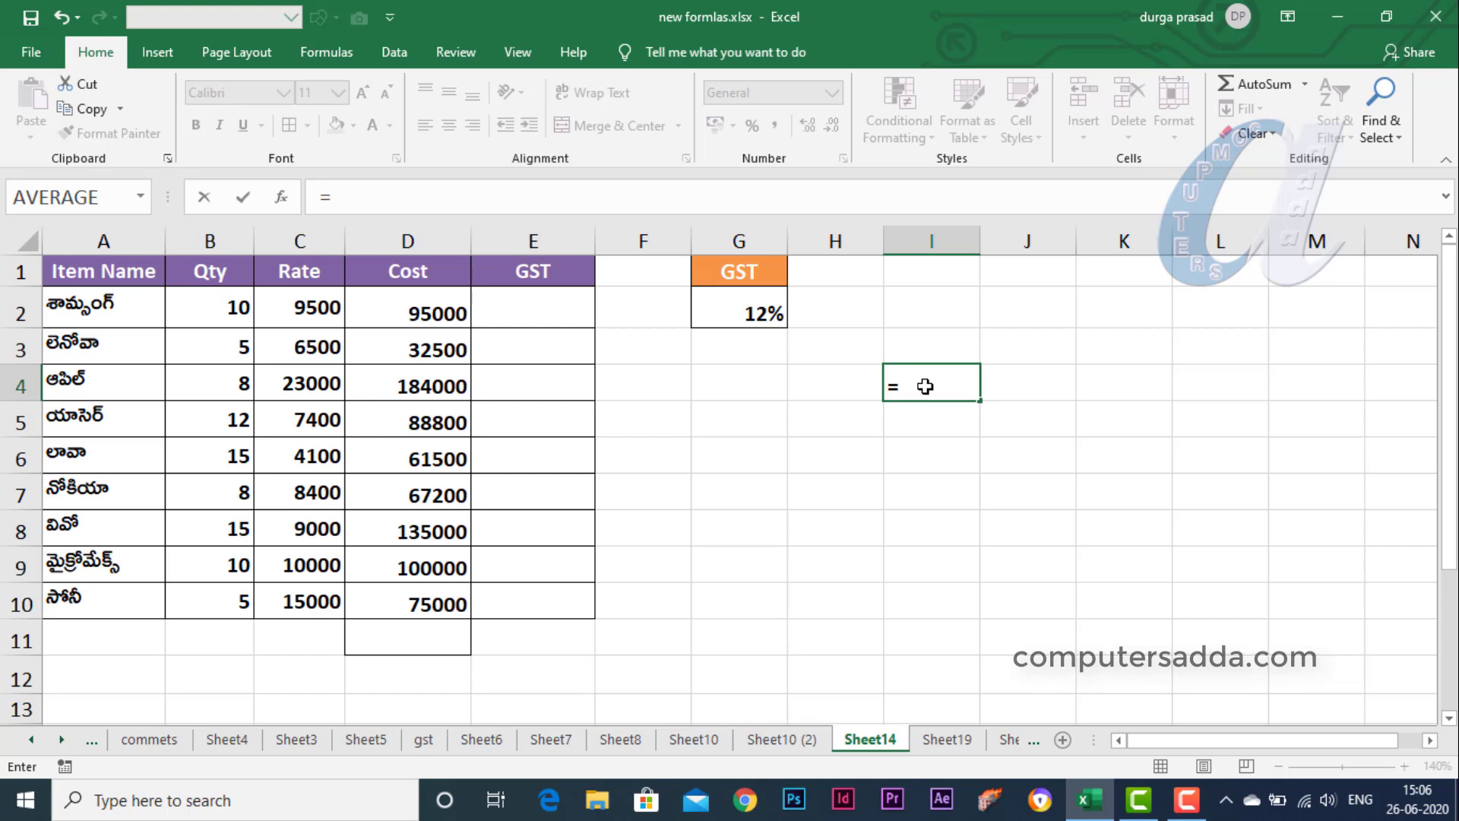
Step: Insert the SUM function from the Most Recently Used category, giving =SUM(B4:H4) in I4
{"action": "key", "text": "shift+F3"}
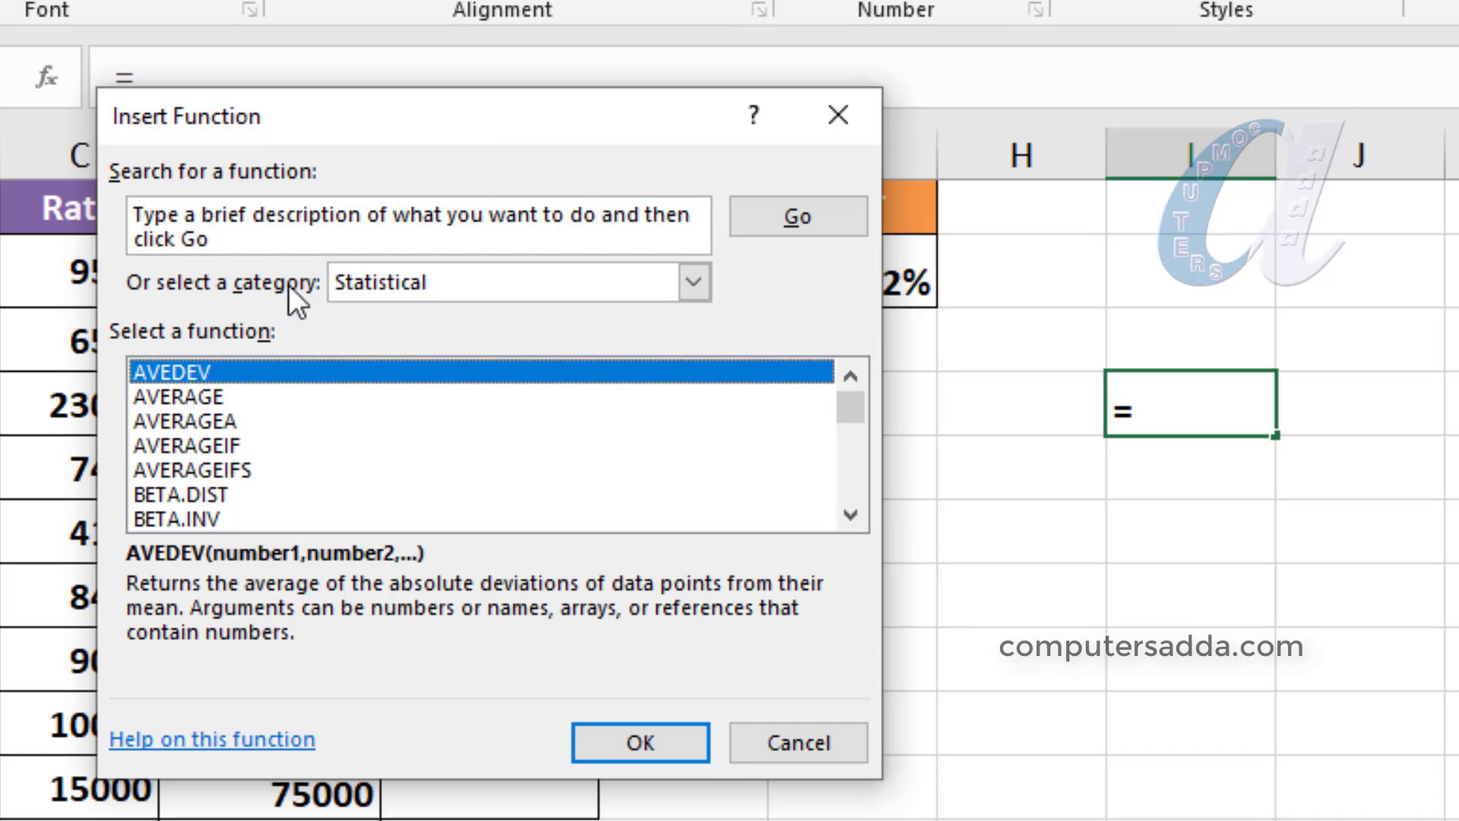
{"action": "left_click", "coordinate": [691, 270]}
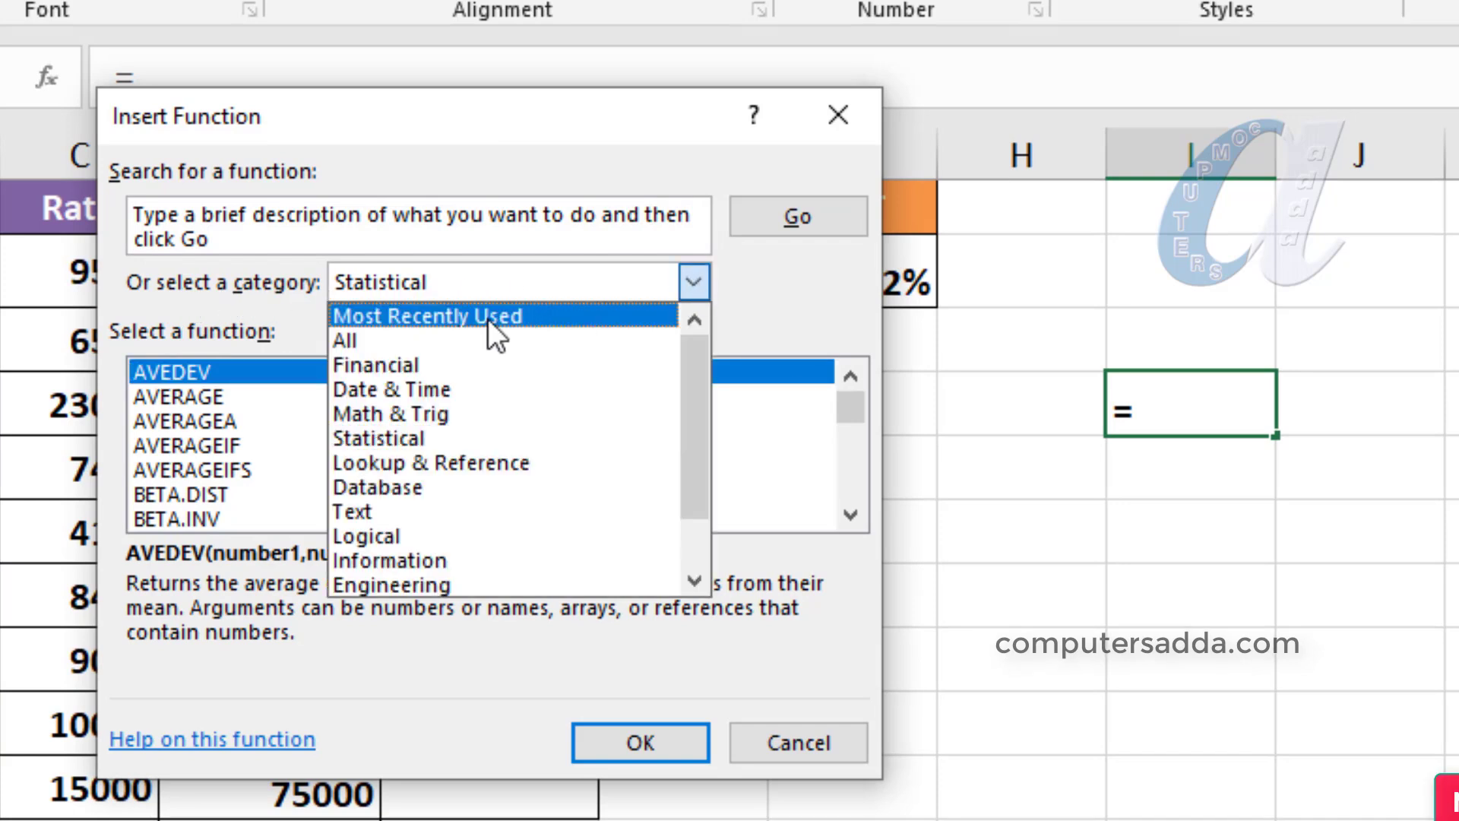
{"action": "left_click", "coordinate": [474, 316]}
{"action": "left_click", "coordinate": [691, 282]}
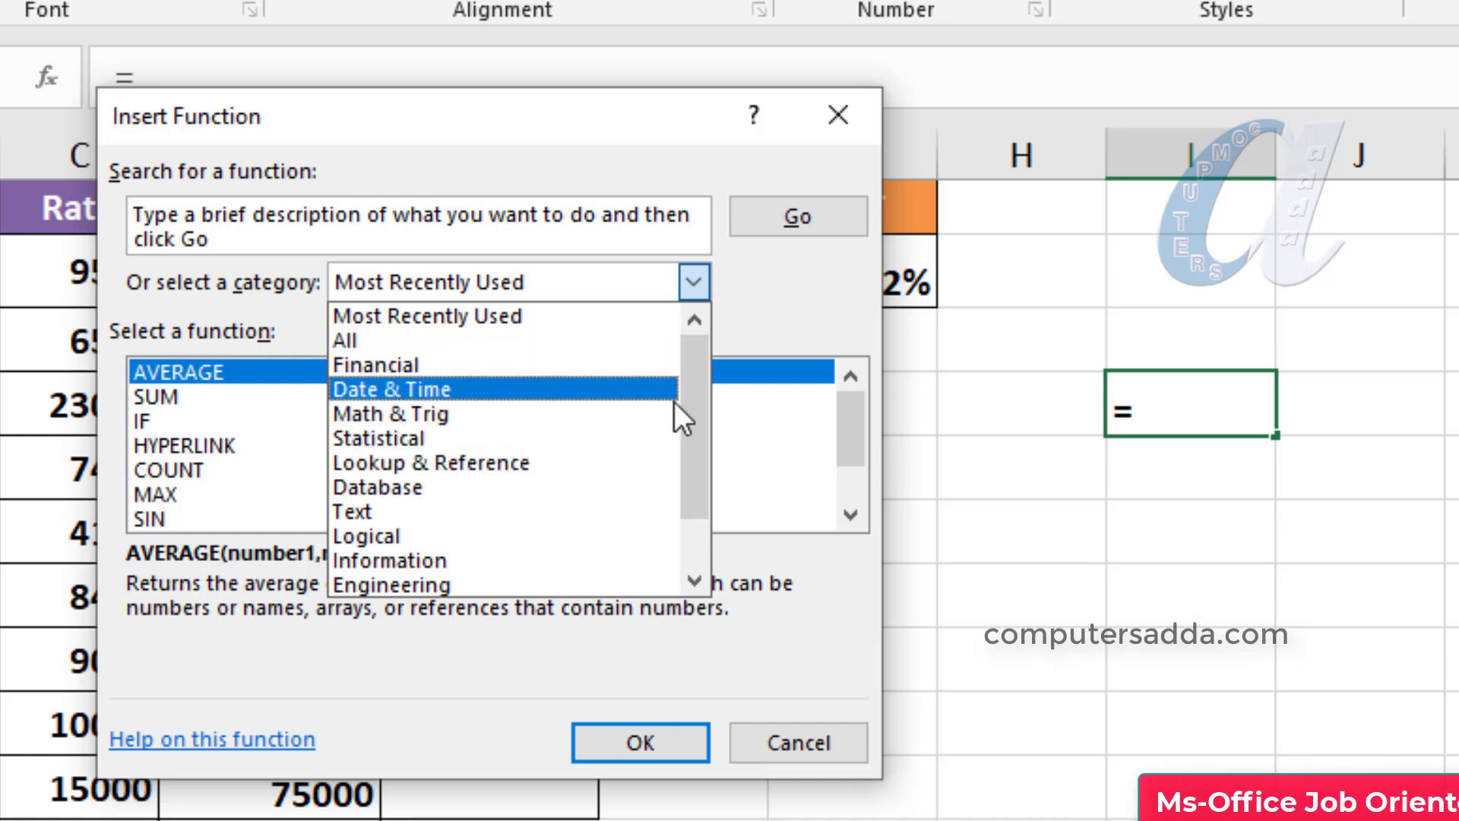
{"action": "left_click_drag", "start_coordinate": [686, 380], "coordinate": [699, 491]}
{"action": "left_click", "coordinate": [379, 365]}
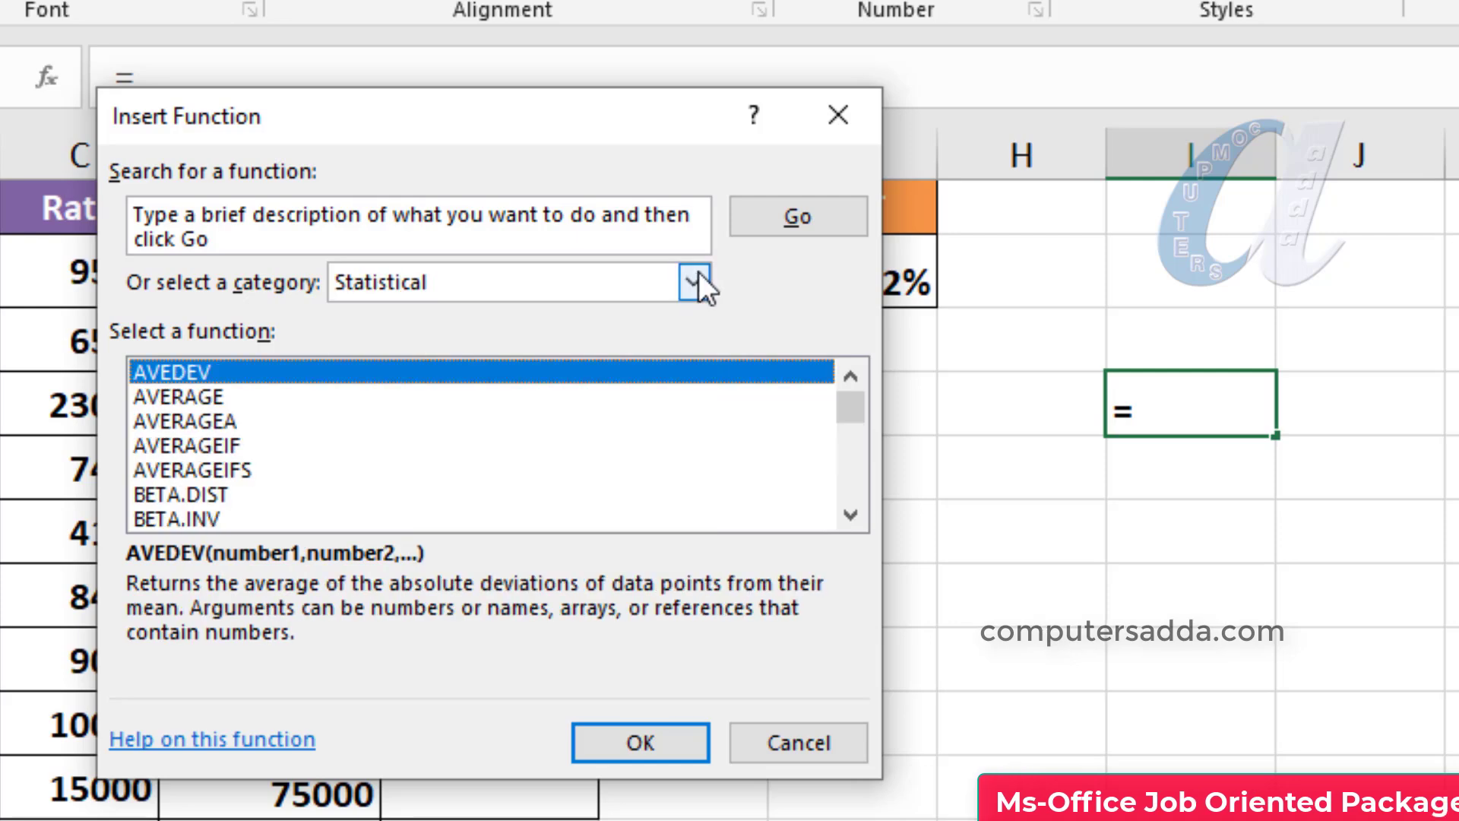
{"action": "left_click", "coordinate": [693, 282]}
{"action": "left_click", "coordinate": [373, 439]}
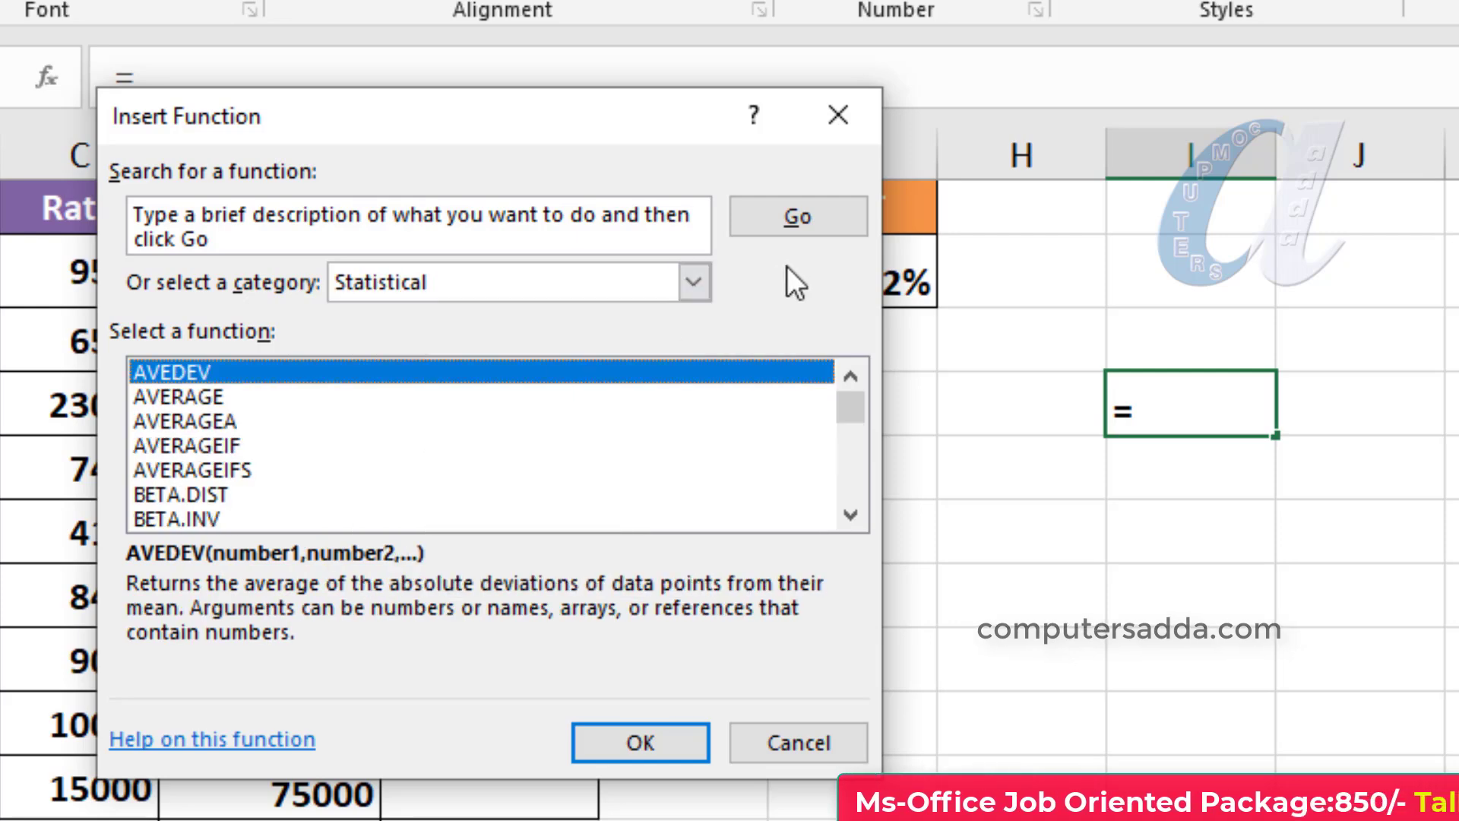
{"action": "left_click", "coordinate": [704, 276]}
{"action": "left_click", "coordinate": [465, 316]}
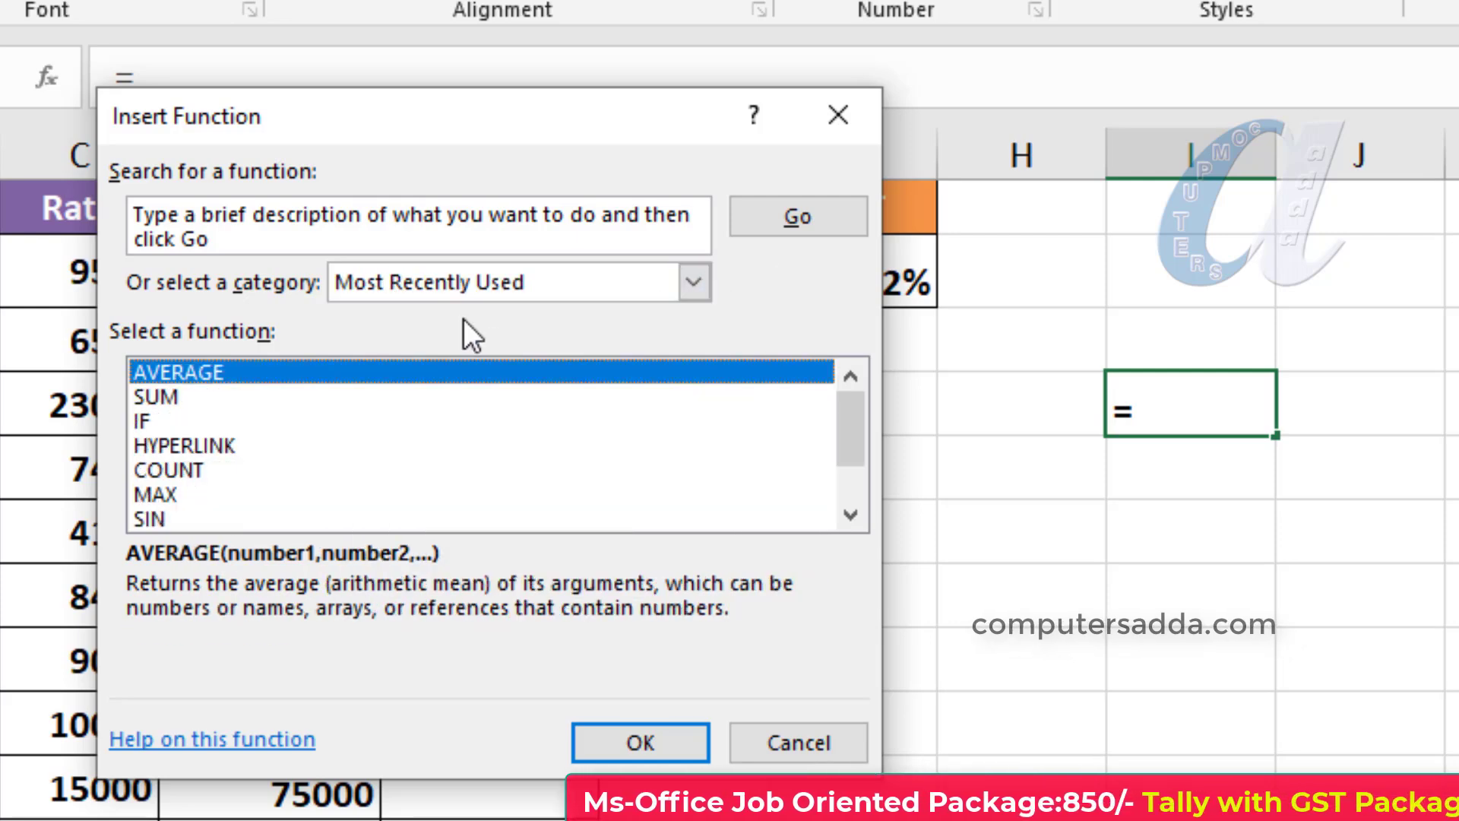
{"action": "left_click", "coordinate": [163, 398]}
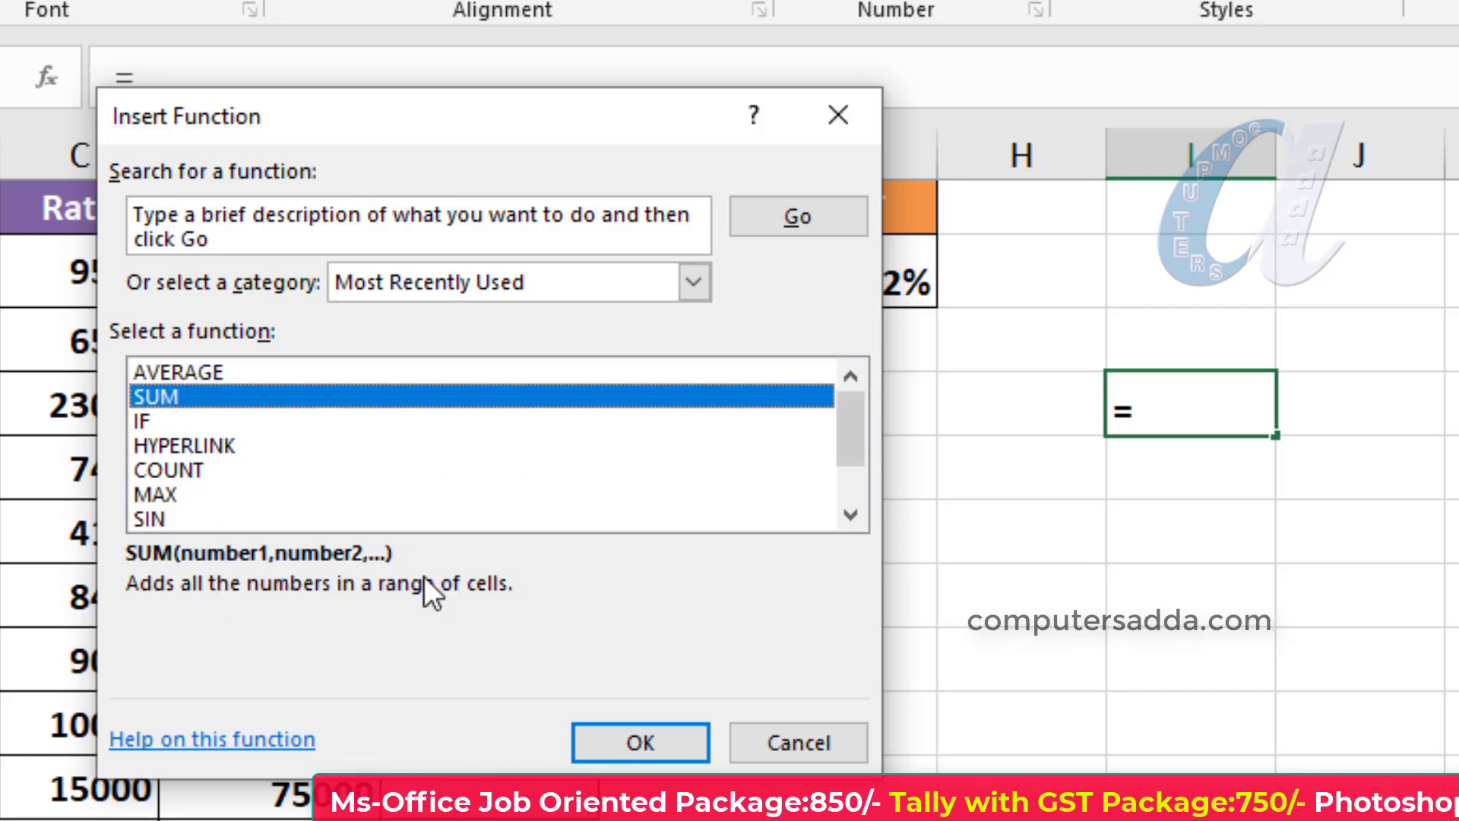
{"action": "left_click", "coordinate": [638, 741]}
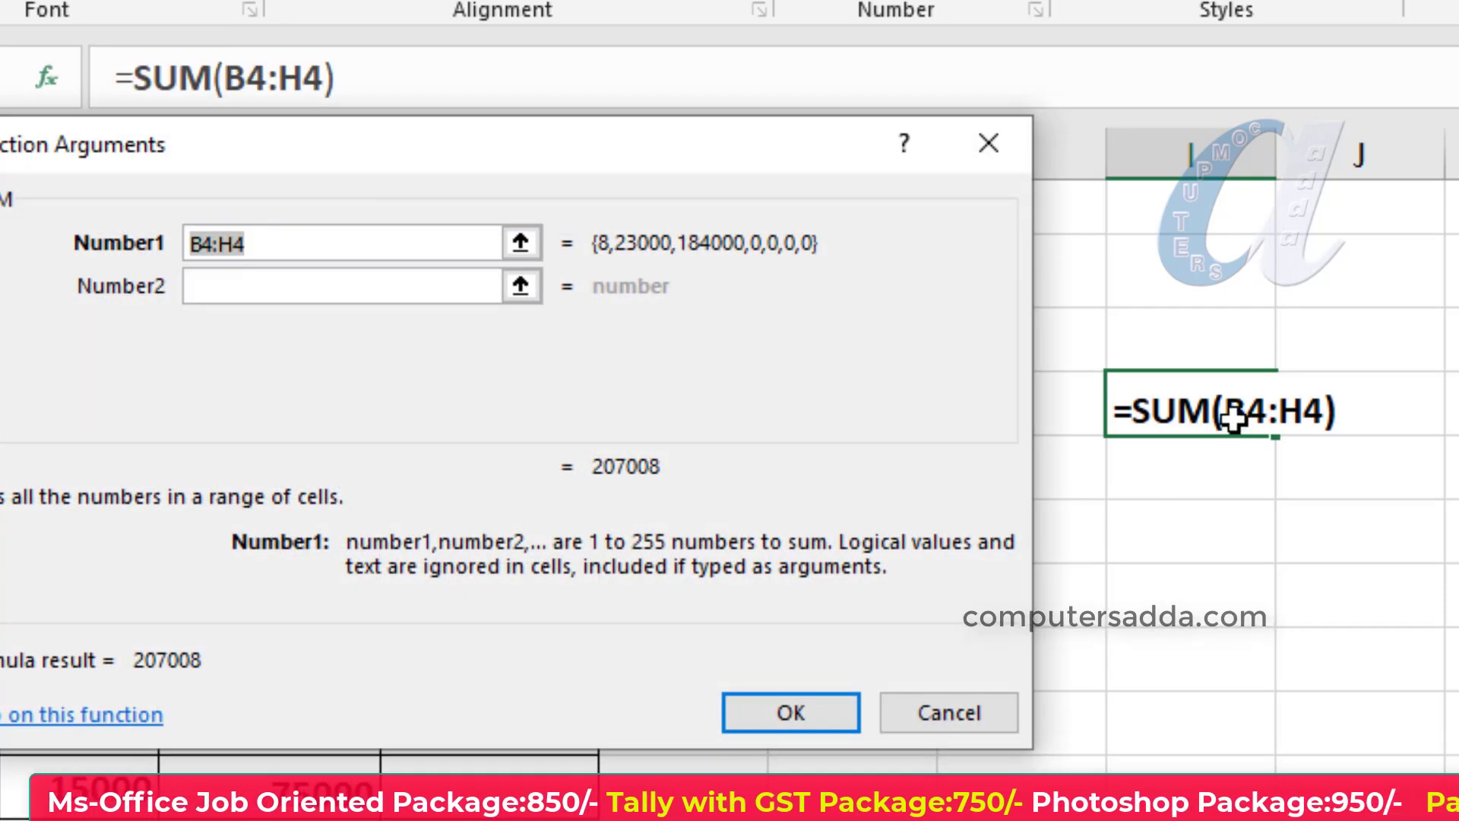
Step: Sum the Rate values C2:C10 in I4 (92900), then delete that trial result
{"action": "left_click_drag", "start_coordinate": [418, 143], "coordinate": [552, 176]}
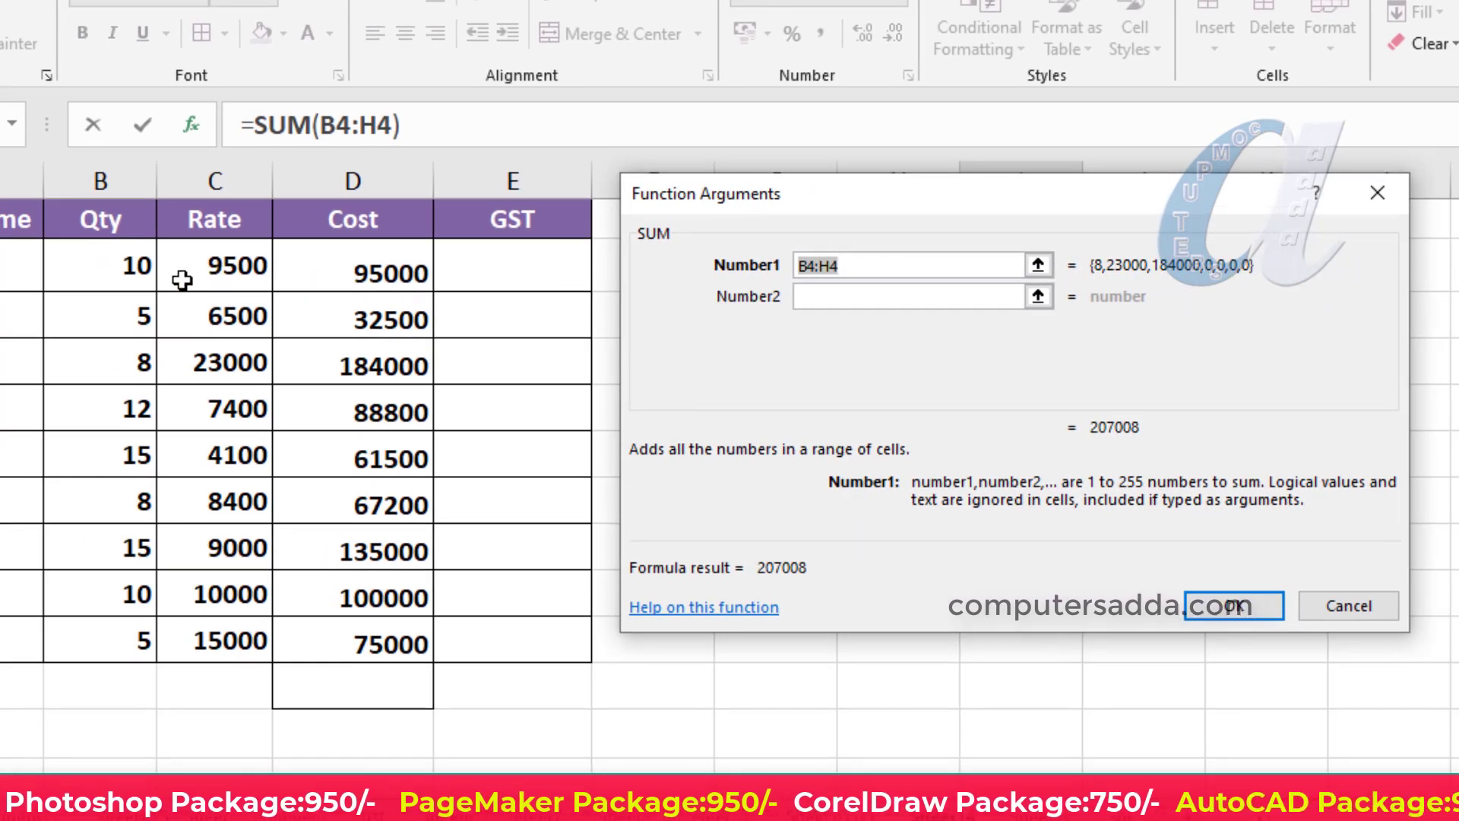
{"action": "mouse_move", "coordinate": [183, 280]}
{"action": "left_mouse_down"}
{"action": "mouse_move", "coordinate": [205, 512]}
{"action": "mouse_move", "coordinate": [194, 640]}
{"action": "left_mouse_up"}
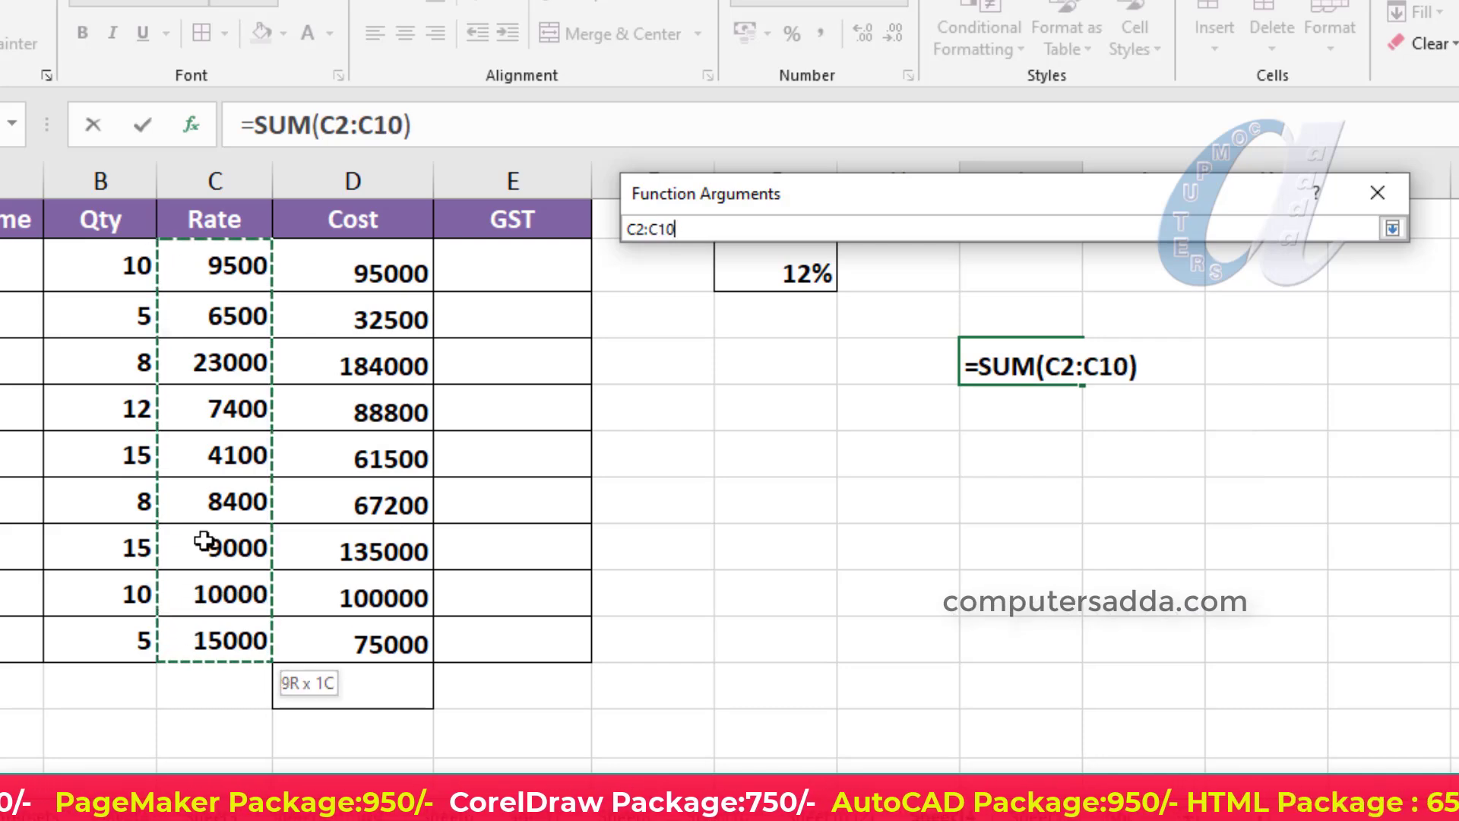
{"action": "left_click_drag", "start_coordinate": [216, 265], "coordinate": [235, 641]}
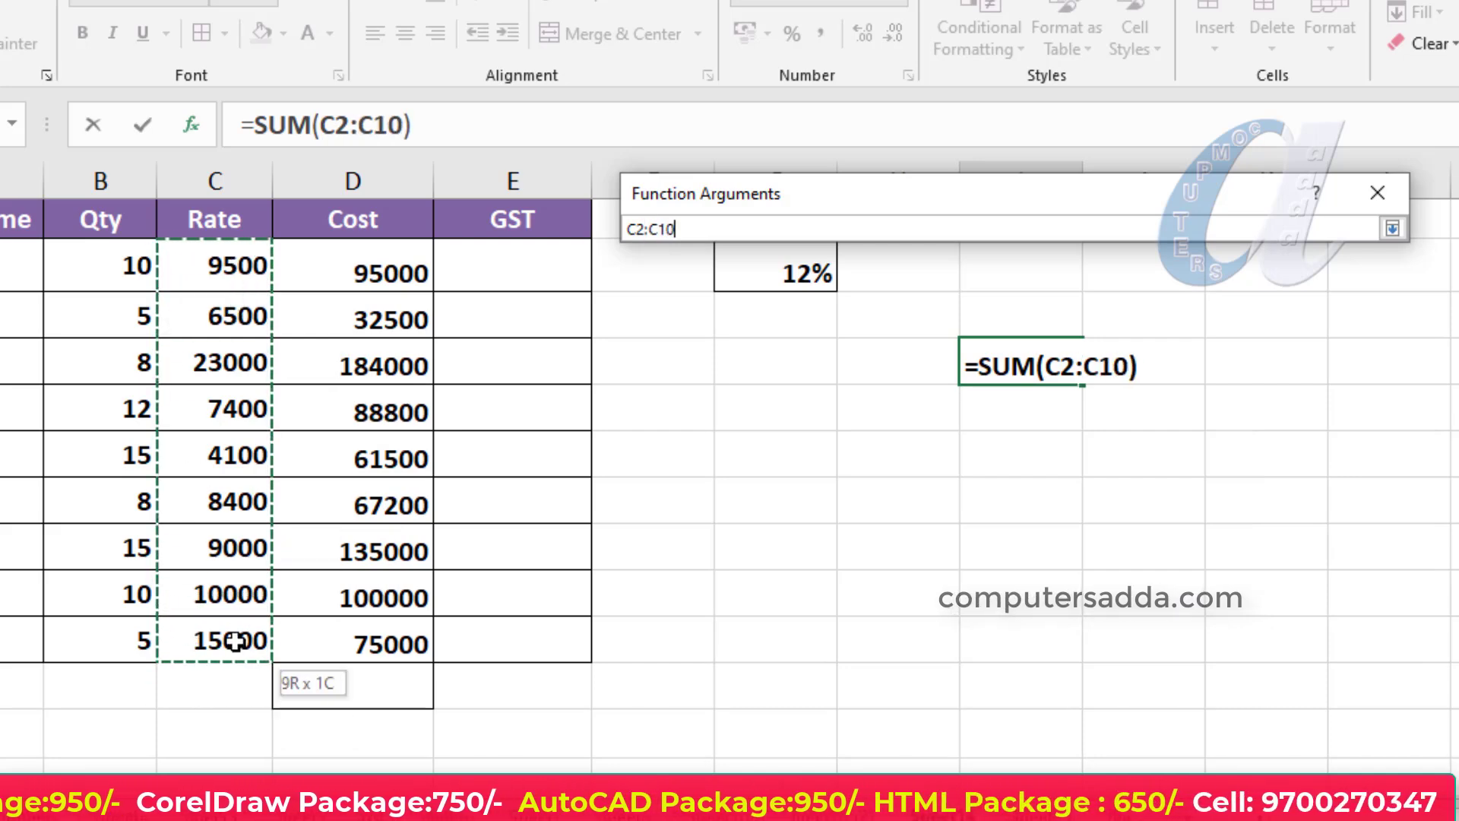
{"action": "left_click", "coordinate": [1239, 602]}
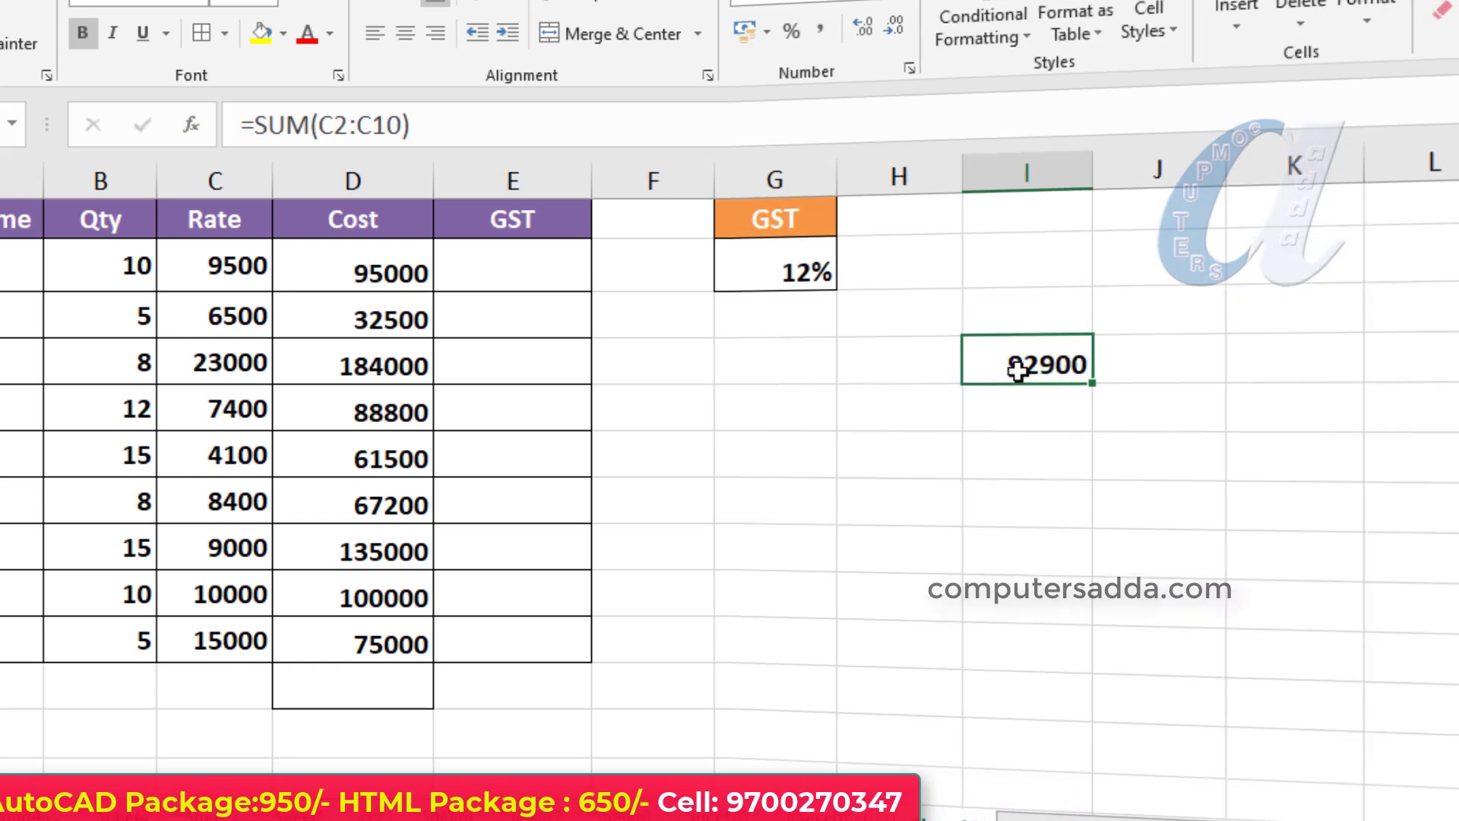
{"action": "key", "text": "Delete"}
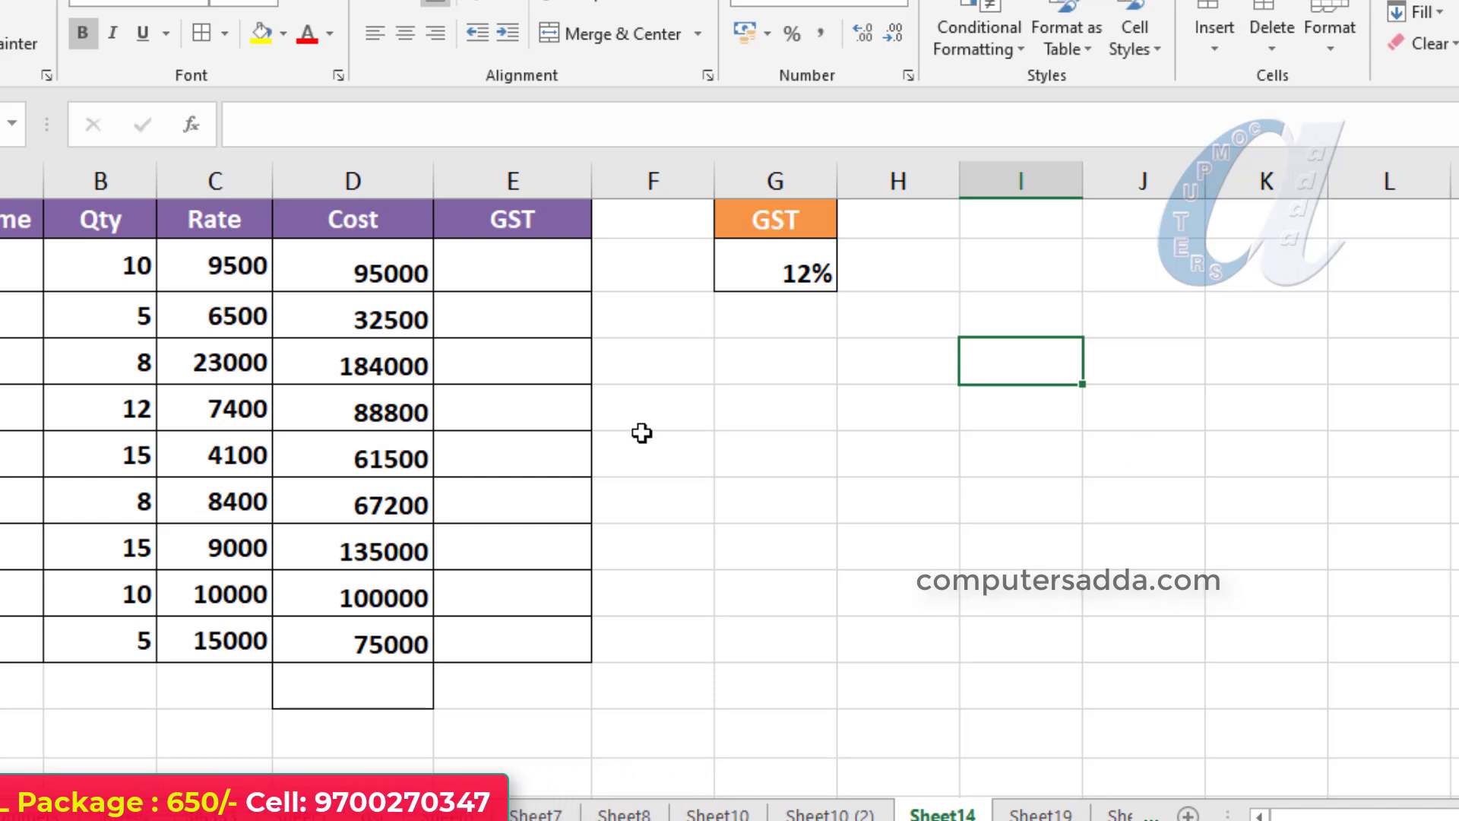
Step: Inspect the Cost formulas in D5 and D2 and select the Cost values D2:D10
{"action": "left_click", "coordinate": [400, 412]}
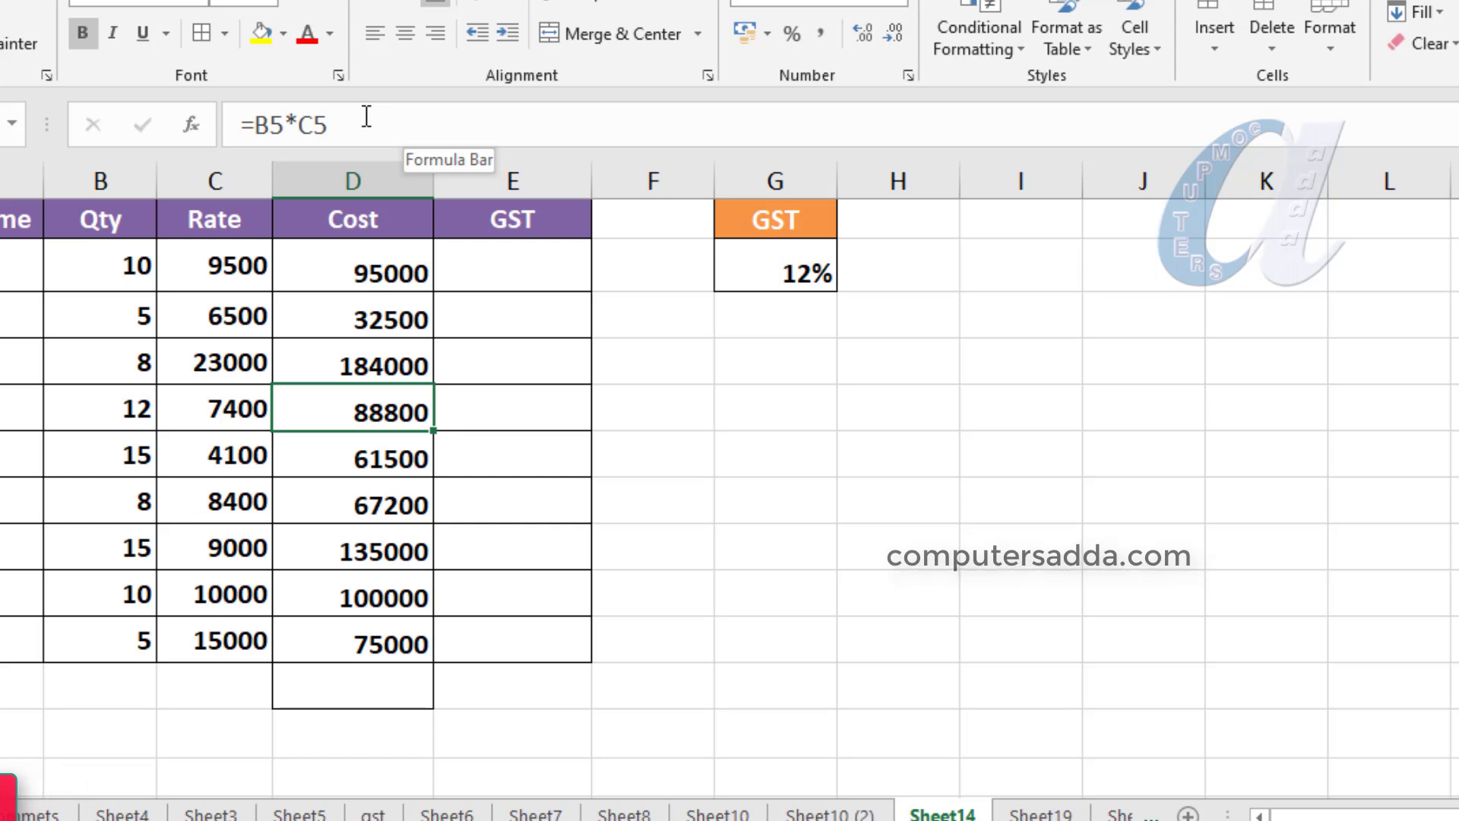
{"action": "key", "text": "ctrl+shift+u"}
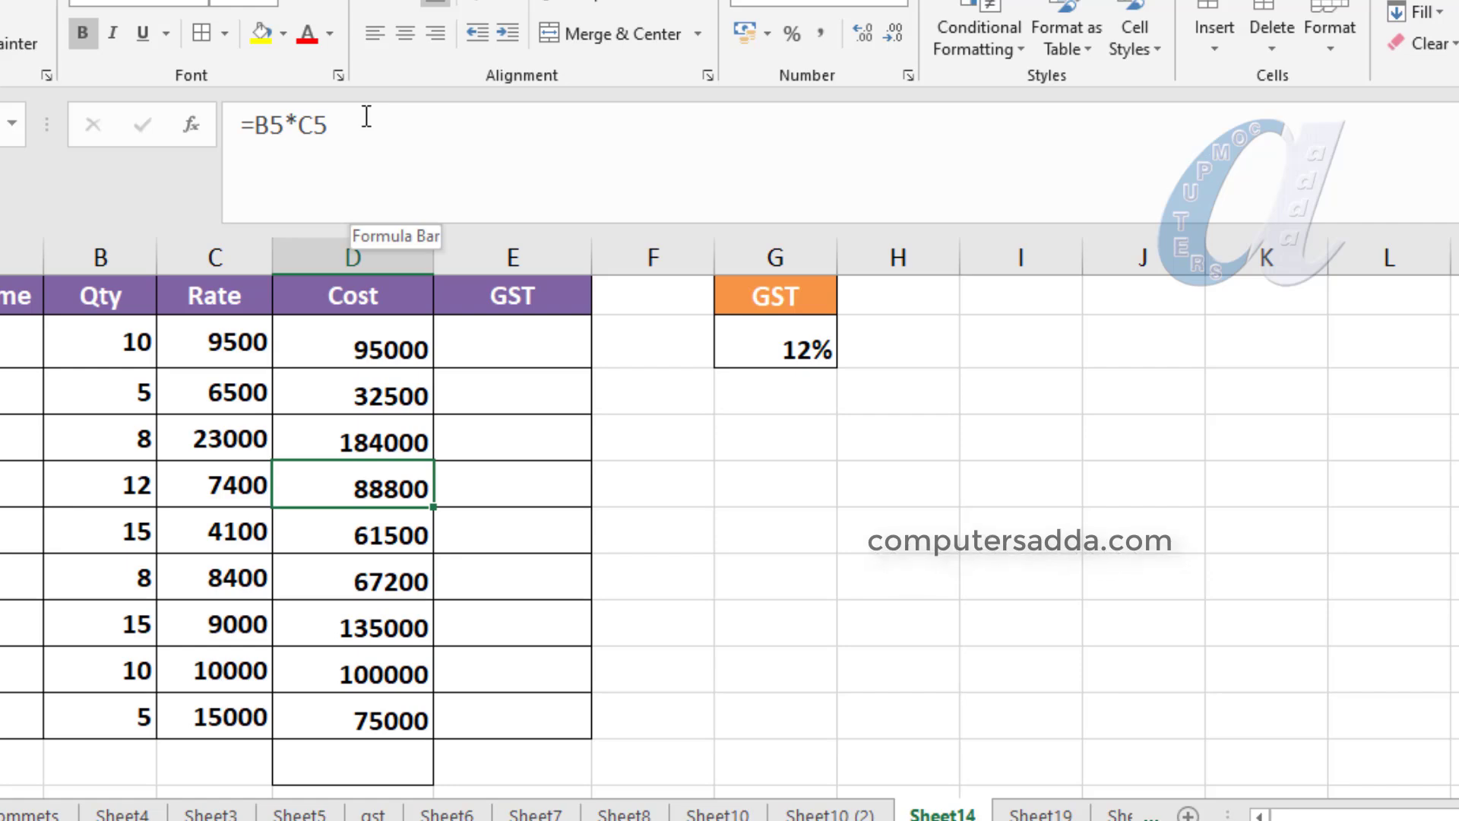
{"action": "key", "text": "ctrl+shift+u"}
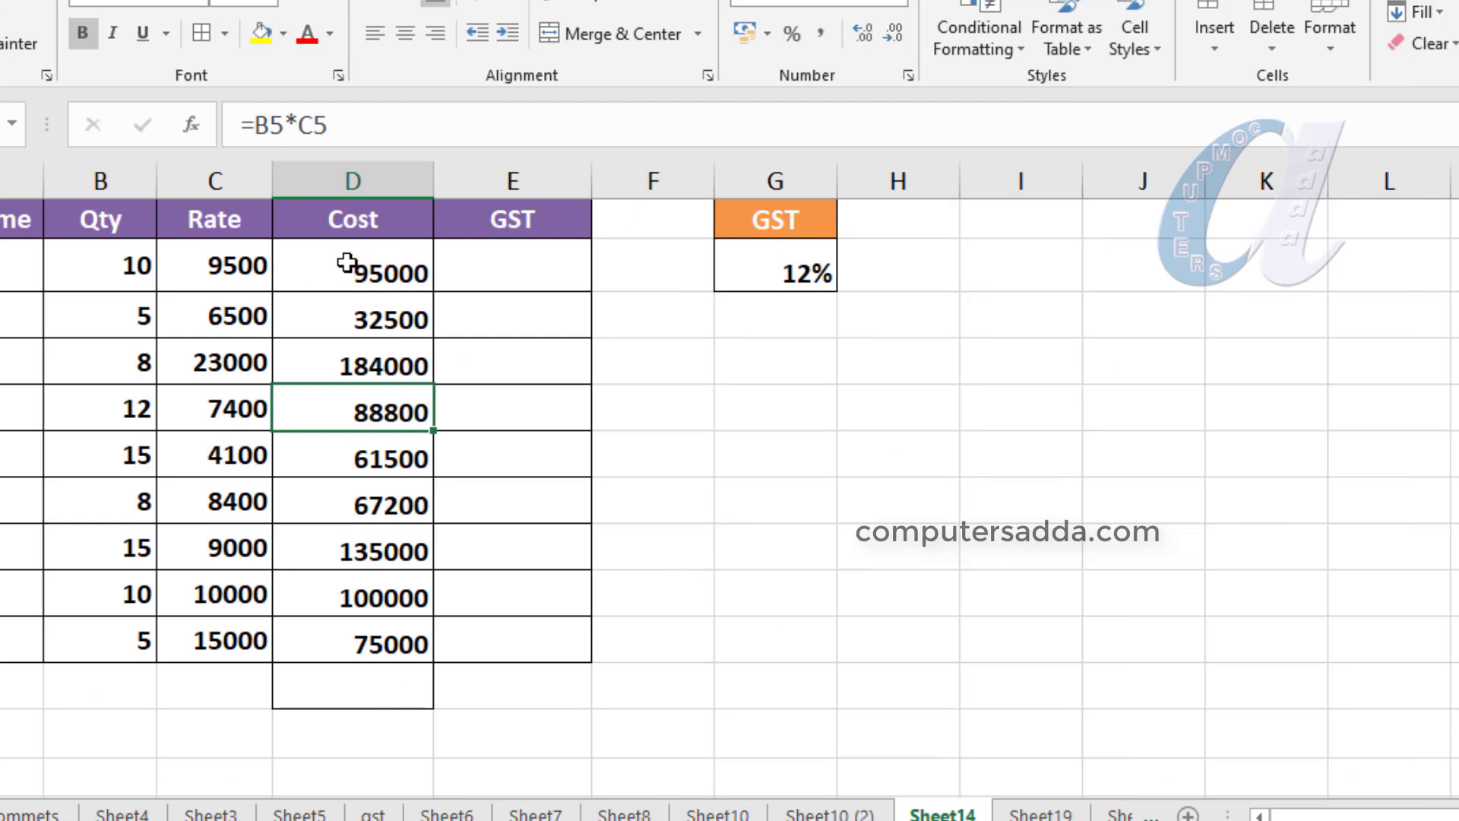
{"action": "left_click_drag", "start_coordinate": [347, 263], "coordinate": [346, 643]}
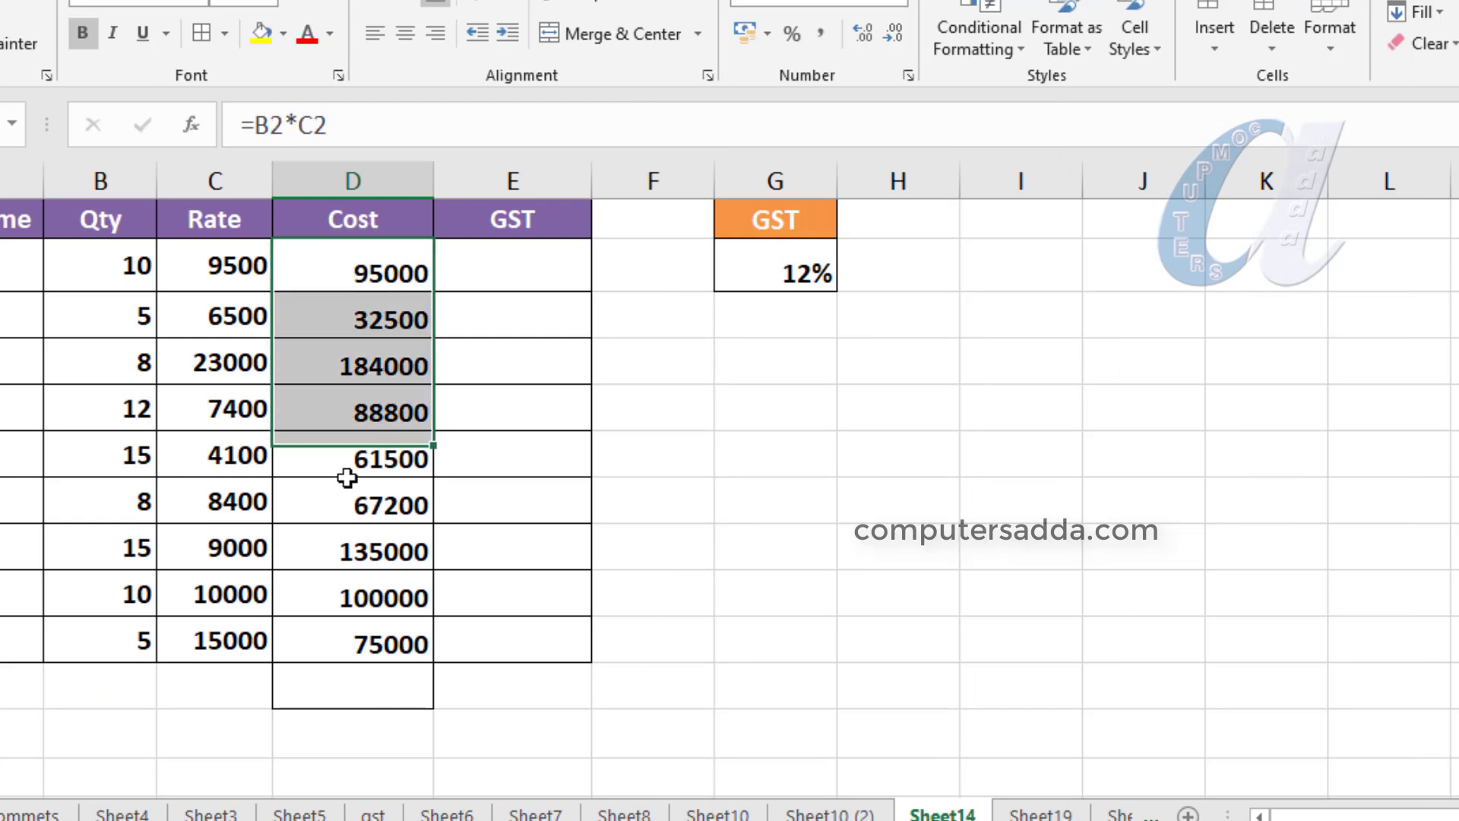
{"action": "left_click", "coordinate": [130, 263]}
{"action": "key", "text": "Right"}
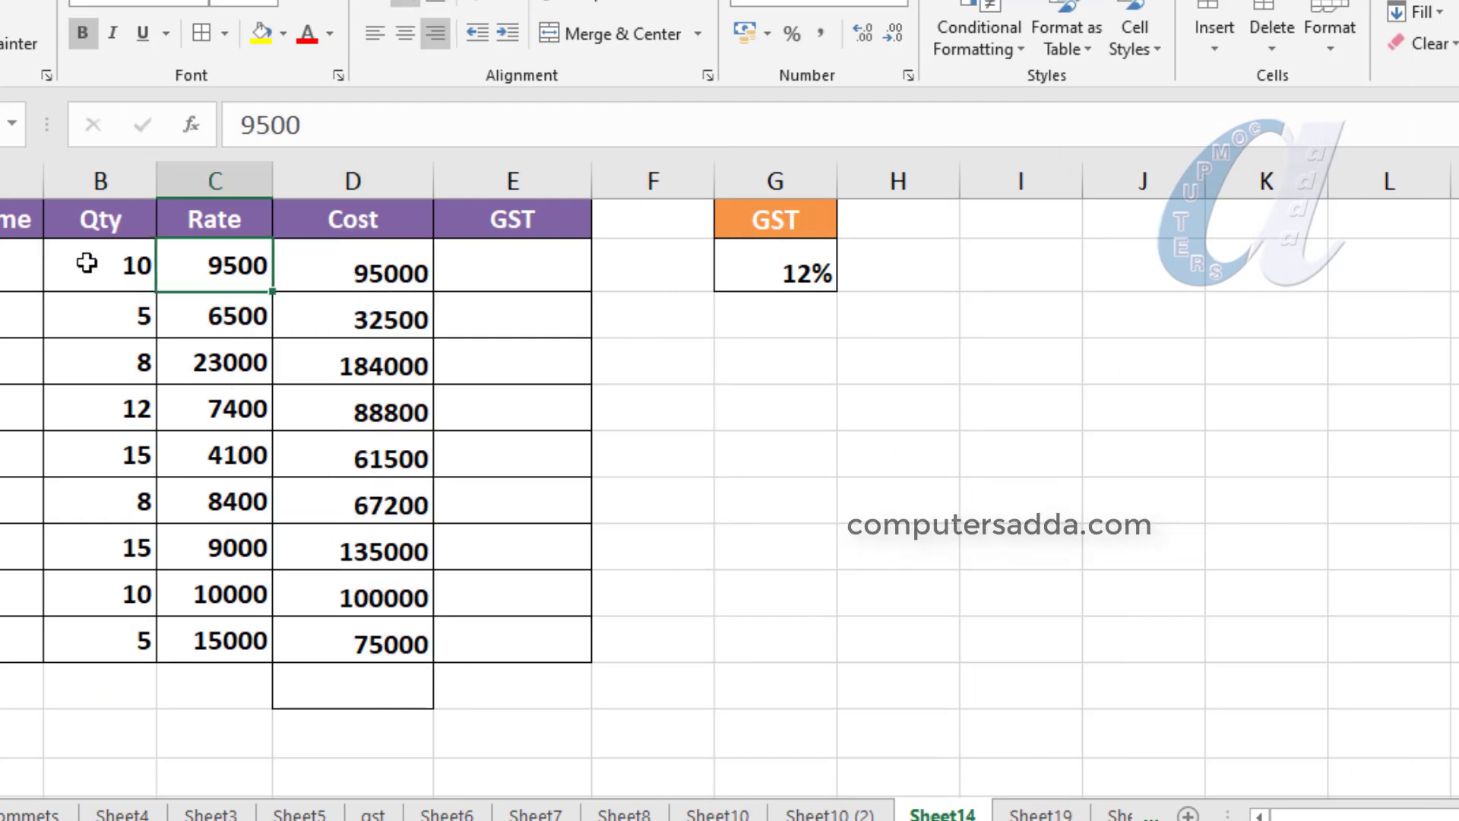
{"action": "left_click", "coordinate": [400, 272]}
{"action": "left_click_drag", "start_coordinate": [348, 266], "coordinate": [357, 625]}
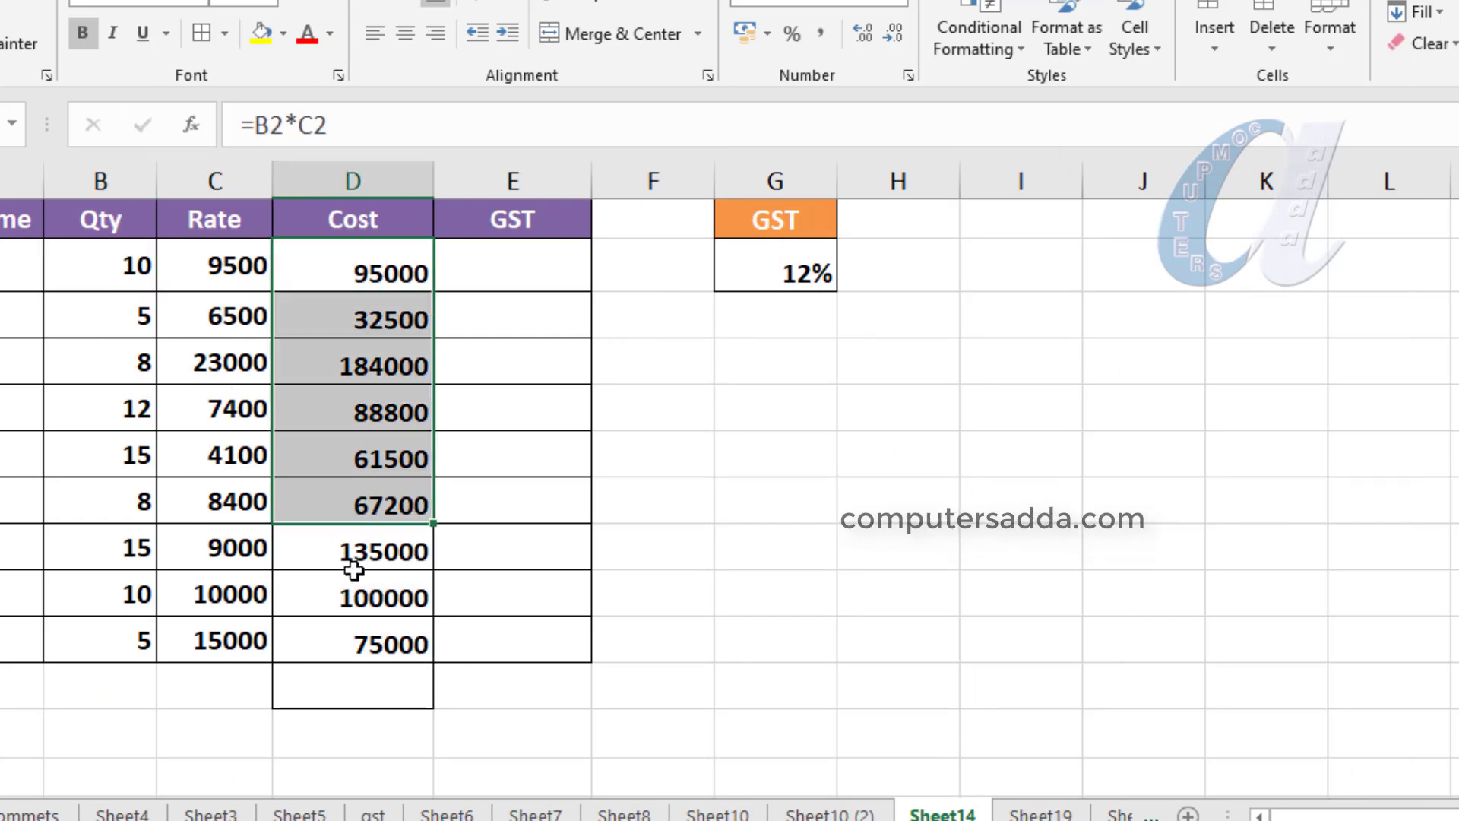
Step: Total the Cost column in D11 with AutoSum =SUM(D2:D10), showing 839000
{"action": "left_click", "coordinate": [347, 685]}
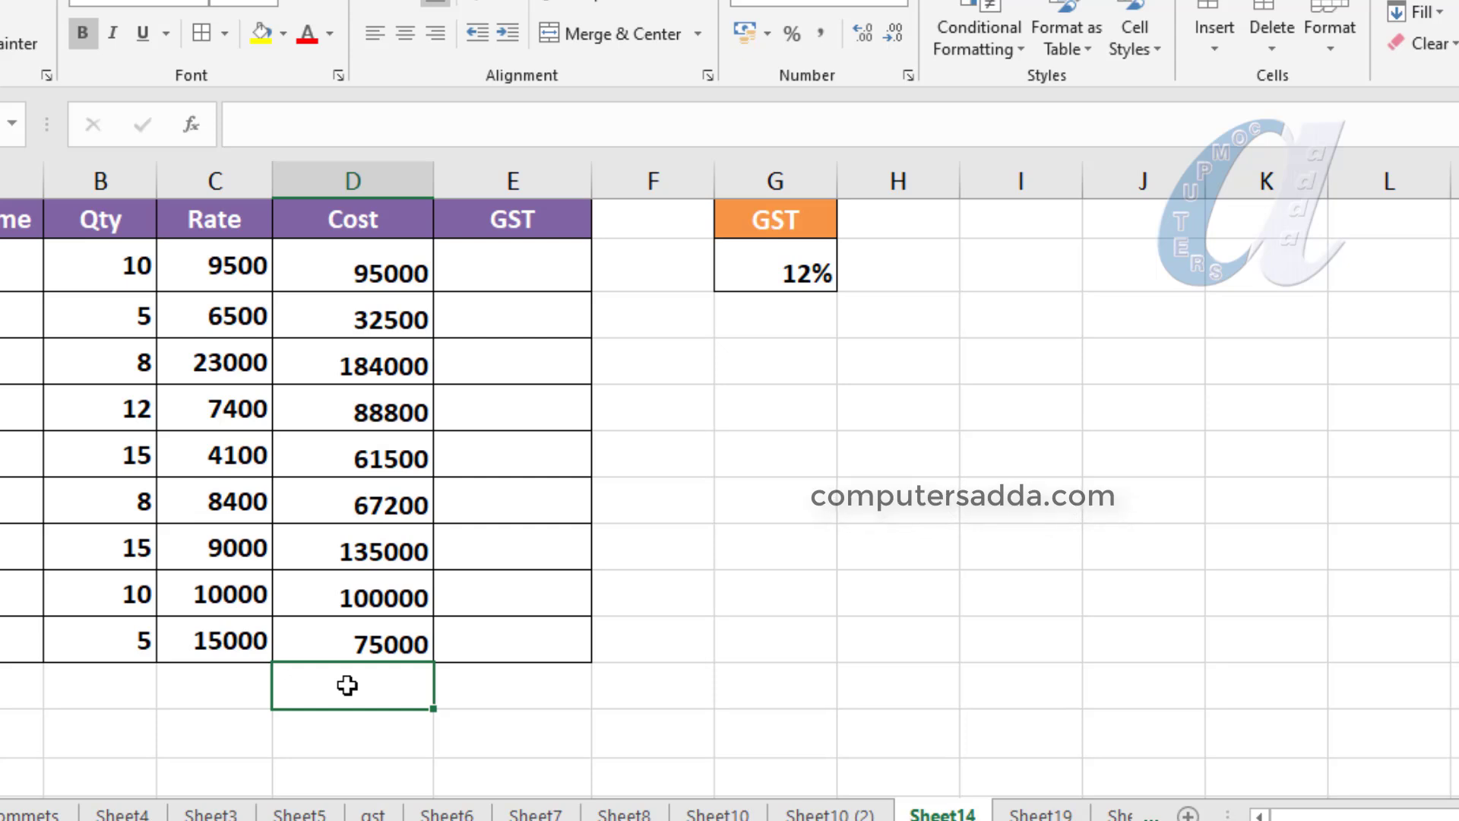
{"action": "key", "text": "alt+equal"}
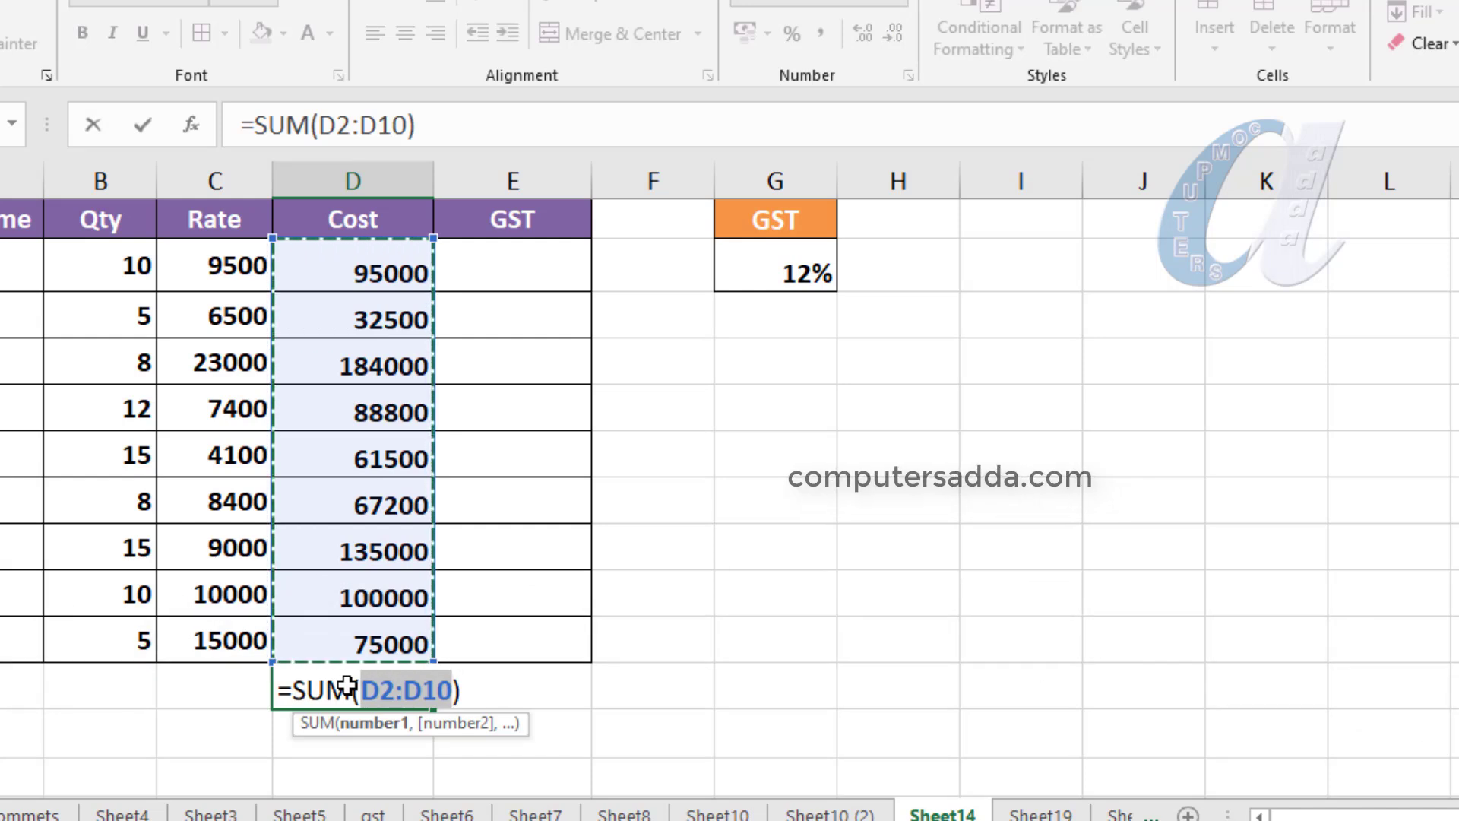
{"action": "key", "text": "Return"}
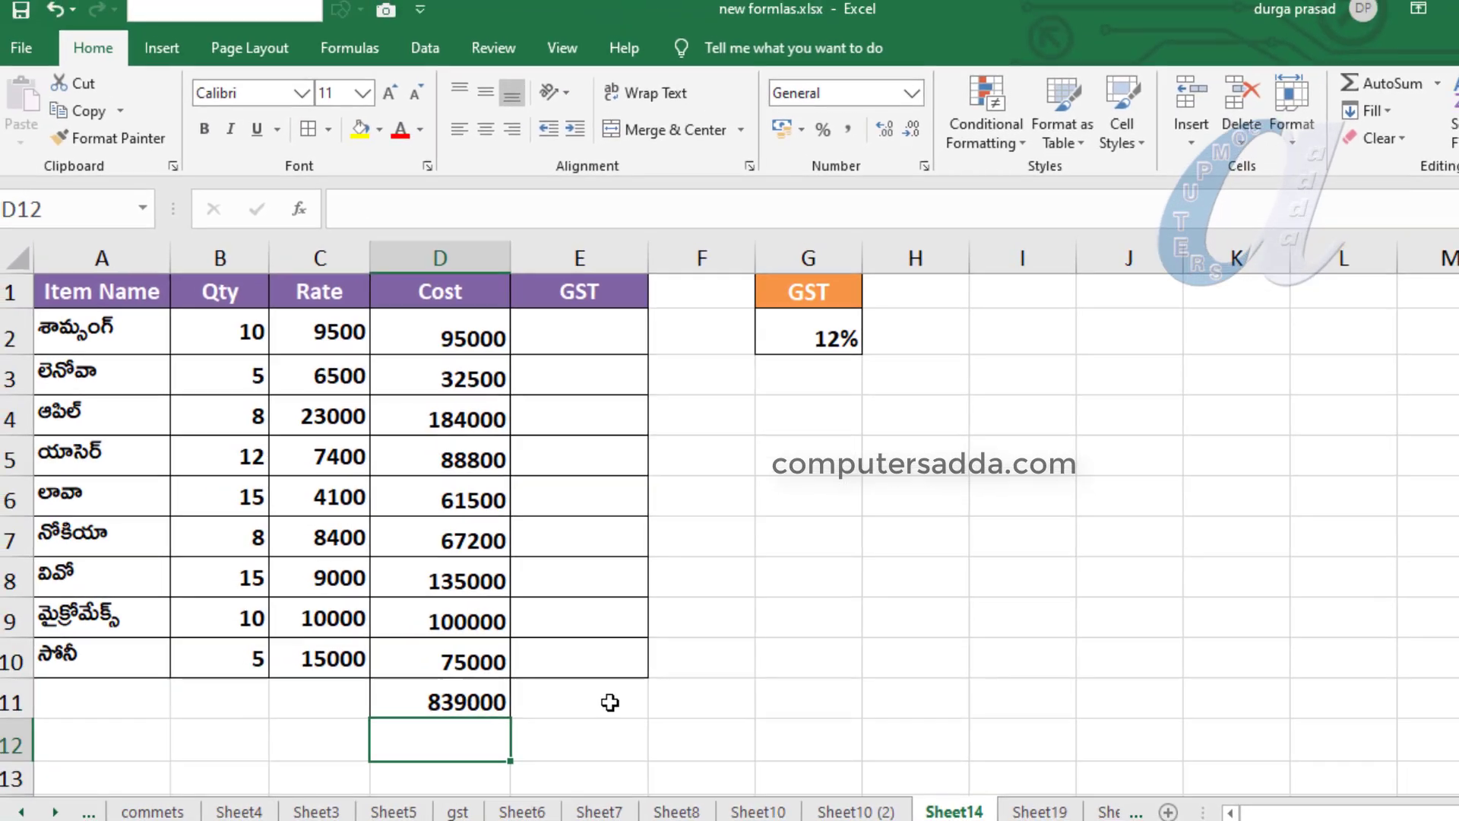
{"action": "left_click", "coordinate": [1068, 591]}
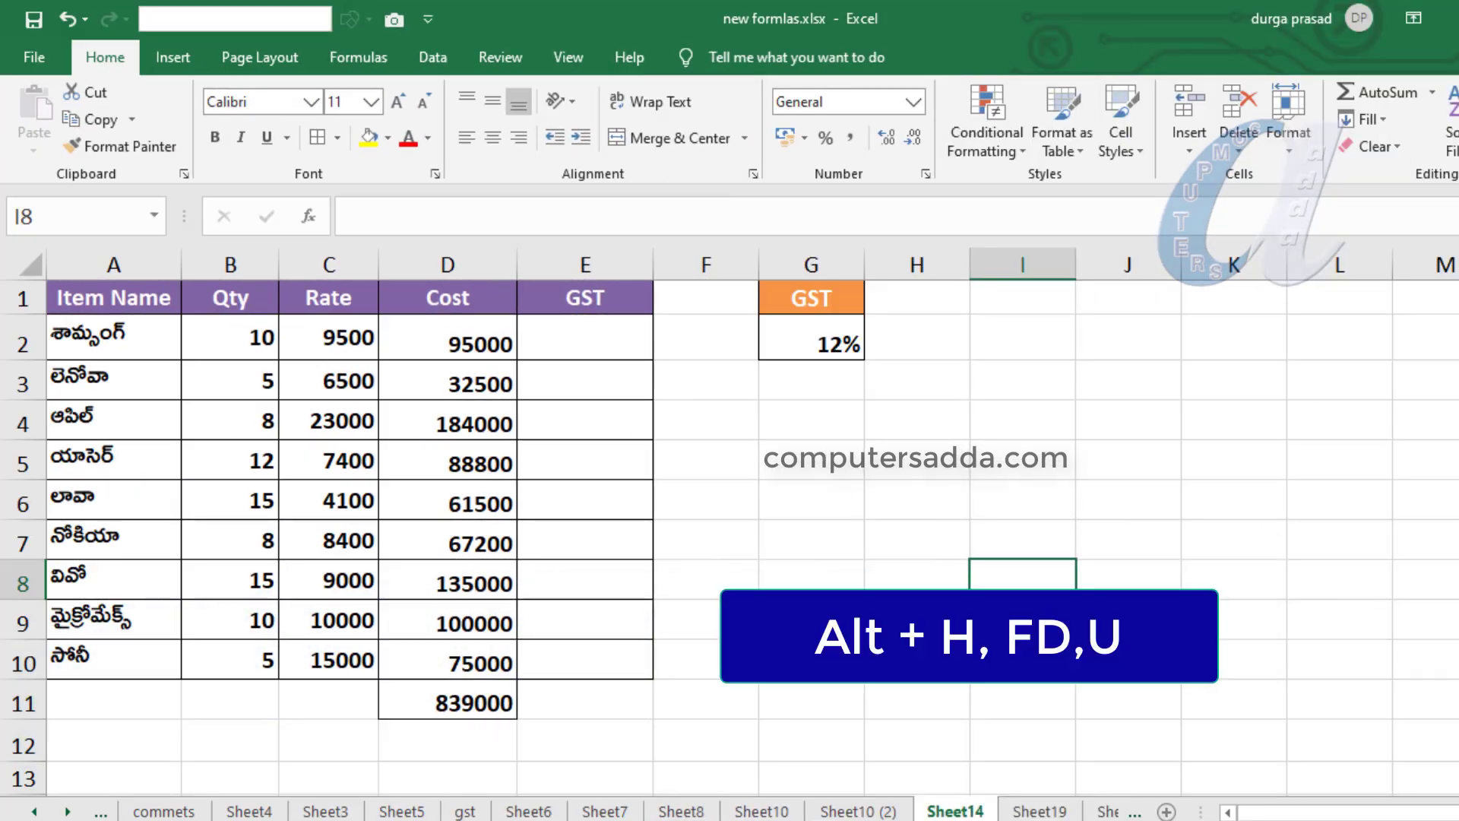
Step: Highlight all formula cells via Find & Select, then switch the sheet to show formulas
{"action": "key", "text": "alt+h"}
{"action": "key", "text": "f"}
{"action": "key", "text": "d"}
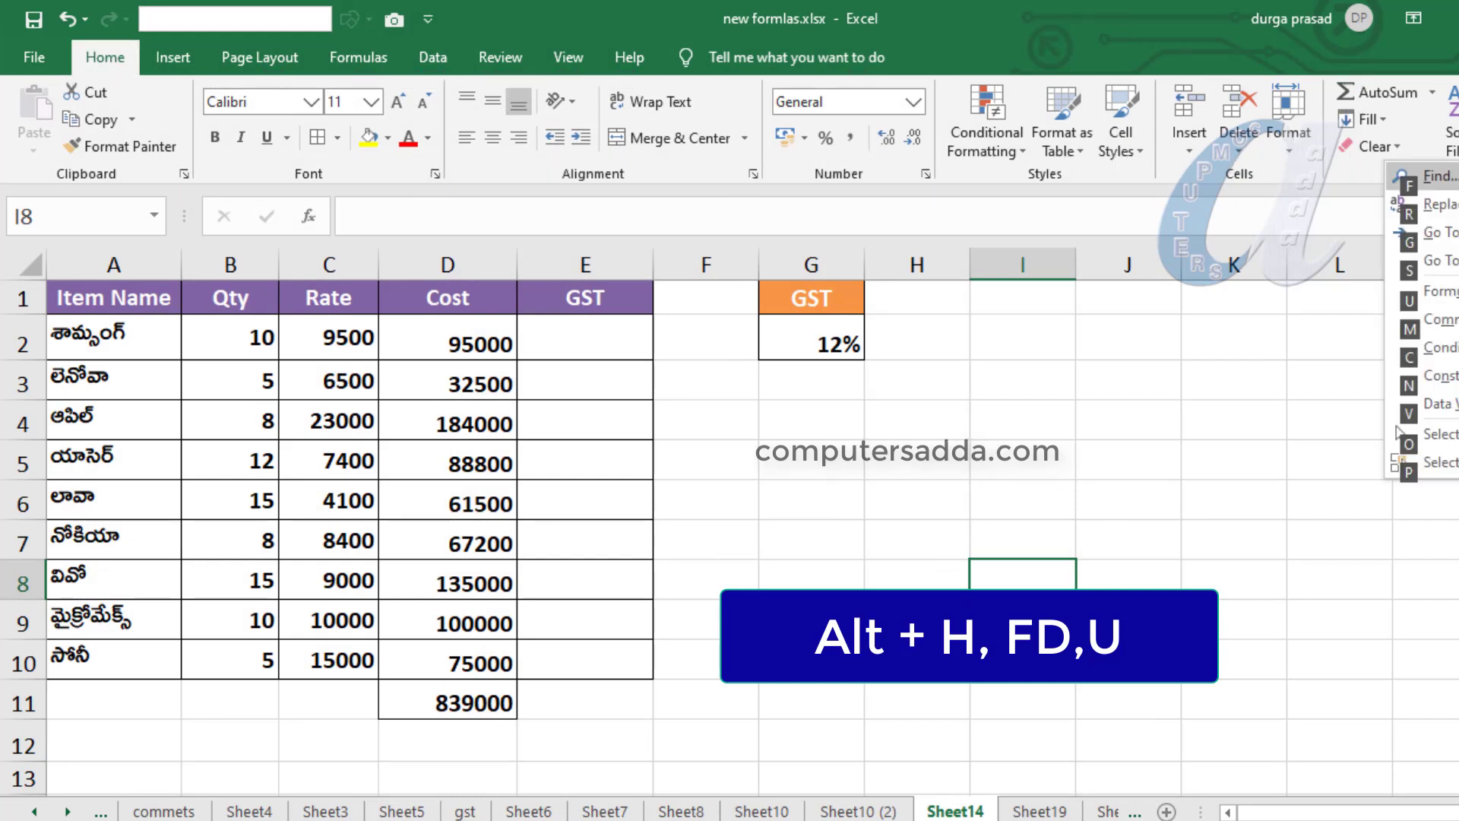
{"action": "key", "text": "u"}
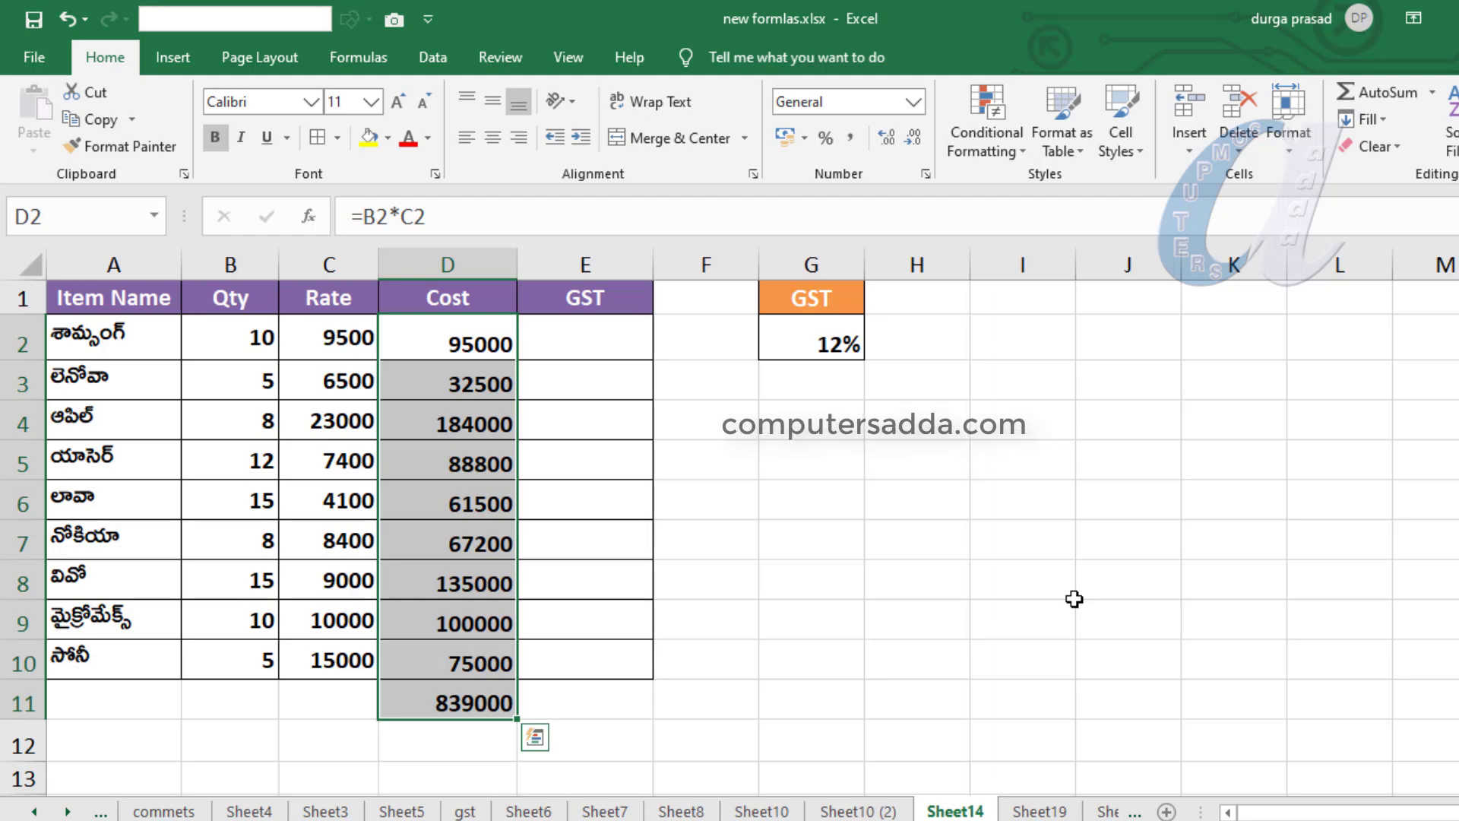
{"action": "left_click", "coordinate": [1074, 599]}
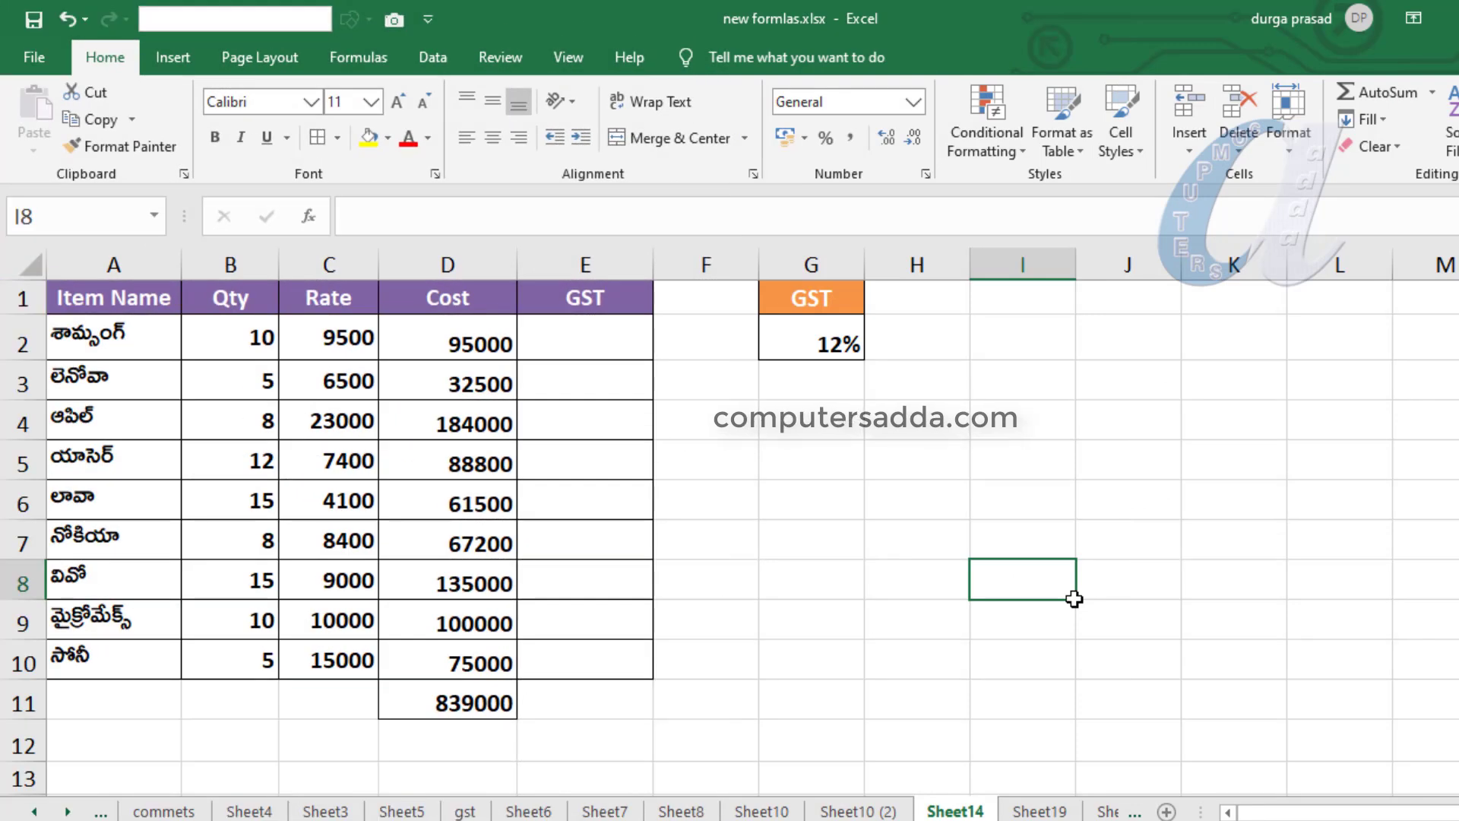
{"action": "key", "text": "ctrl+grave"}
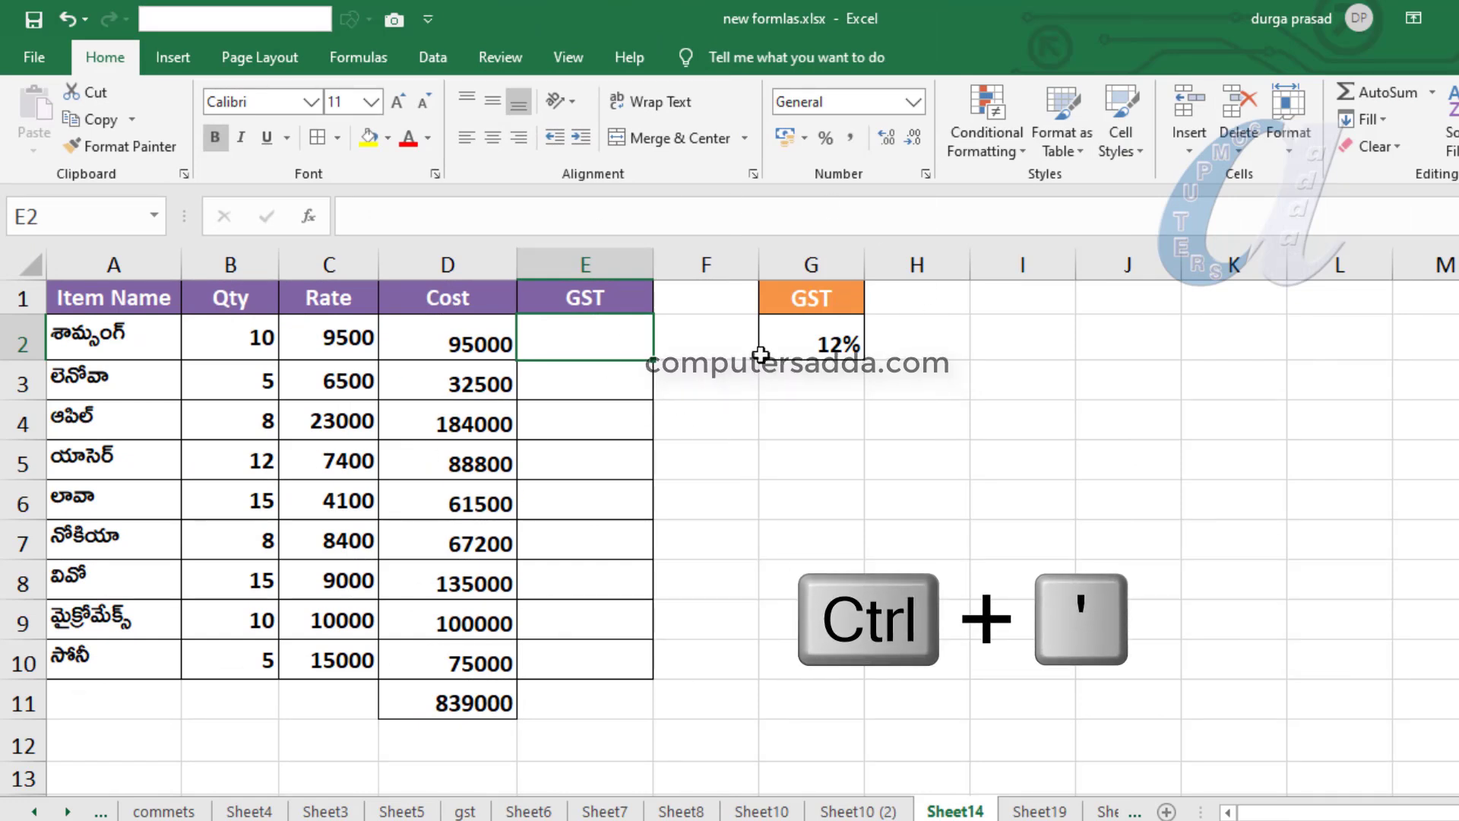
Step: Clear the Lenovo cost in D3, check D2's formula, and re-enter D3 as =B2*C2
{"action": "left_click", "coordinate": [453, 386]}
{"action": "key", "text": "Delete"}
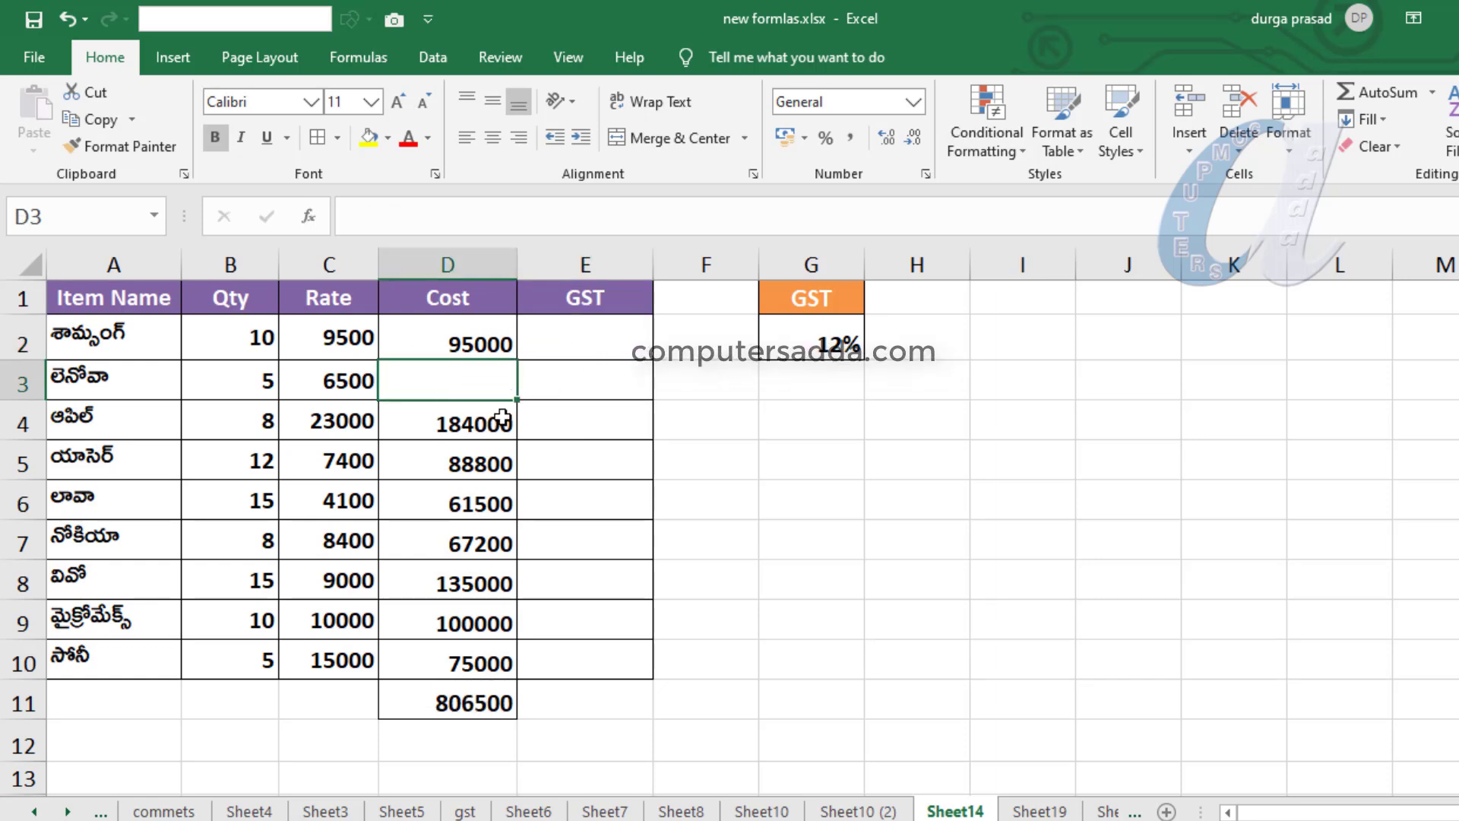
{"action": "left_click", "coordinate": [595, 445]}
{"action": "left_click", "coordinate": [445, 370]}
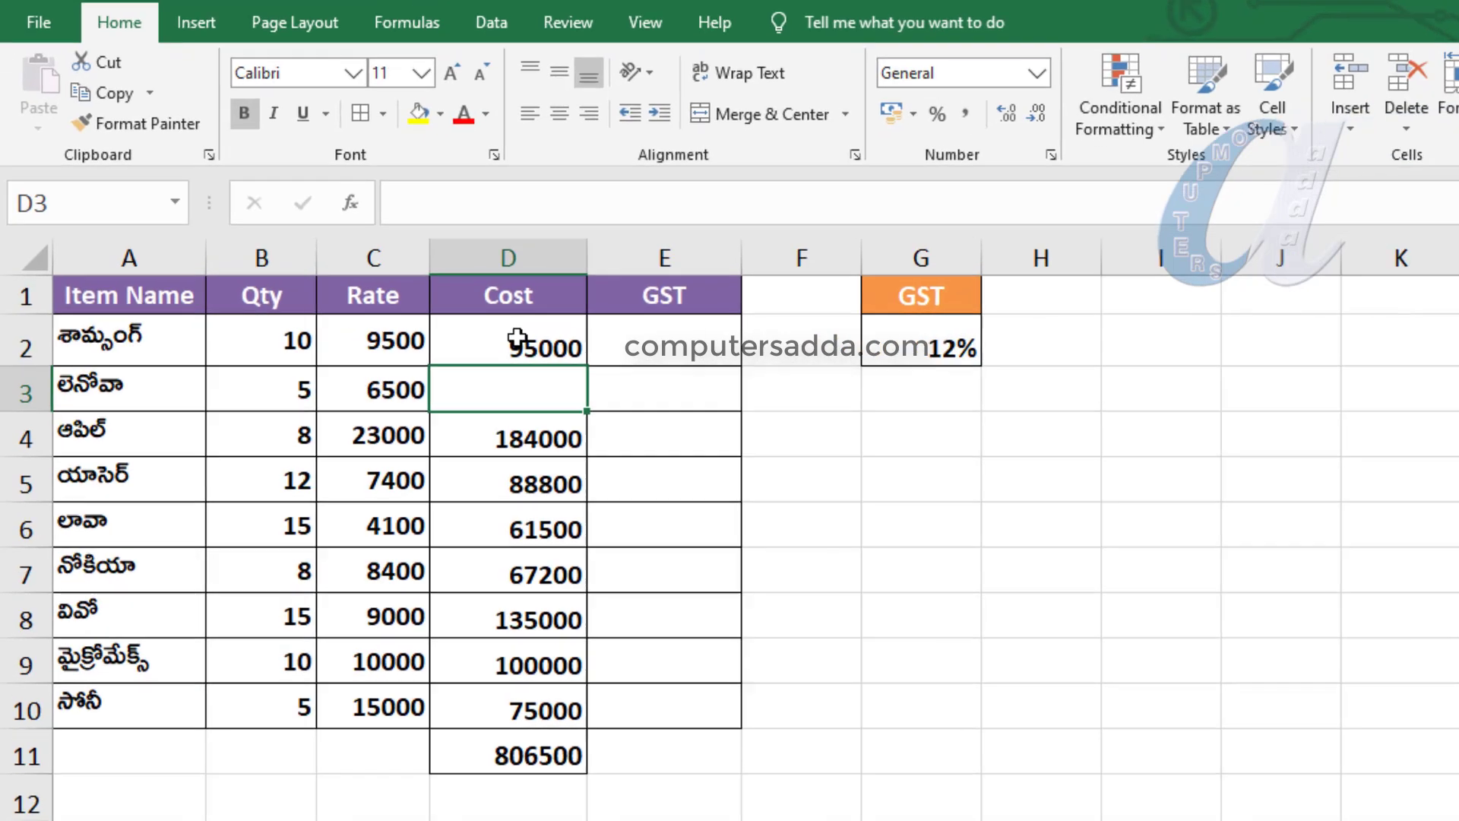
{"action": "left_click", "coordinate": [463, 339]}
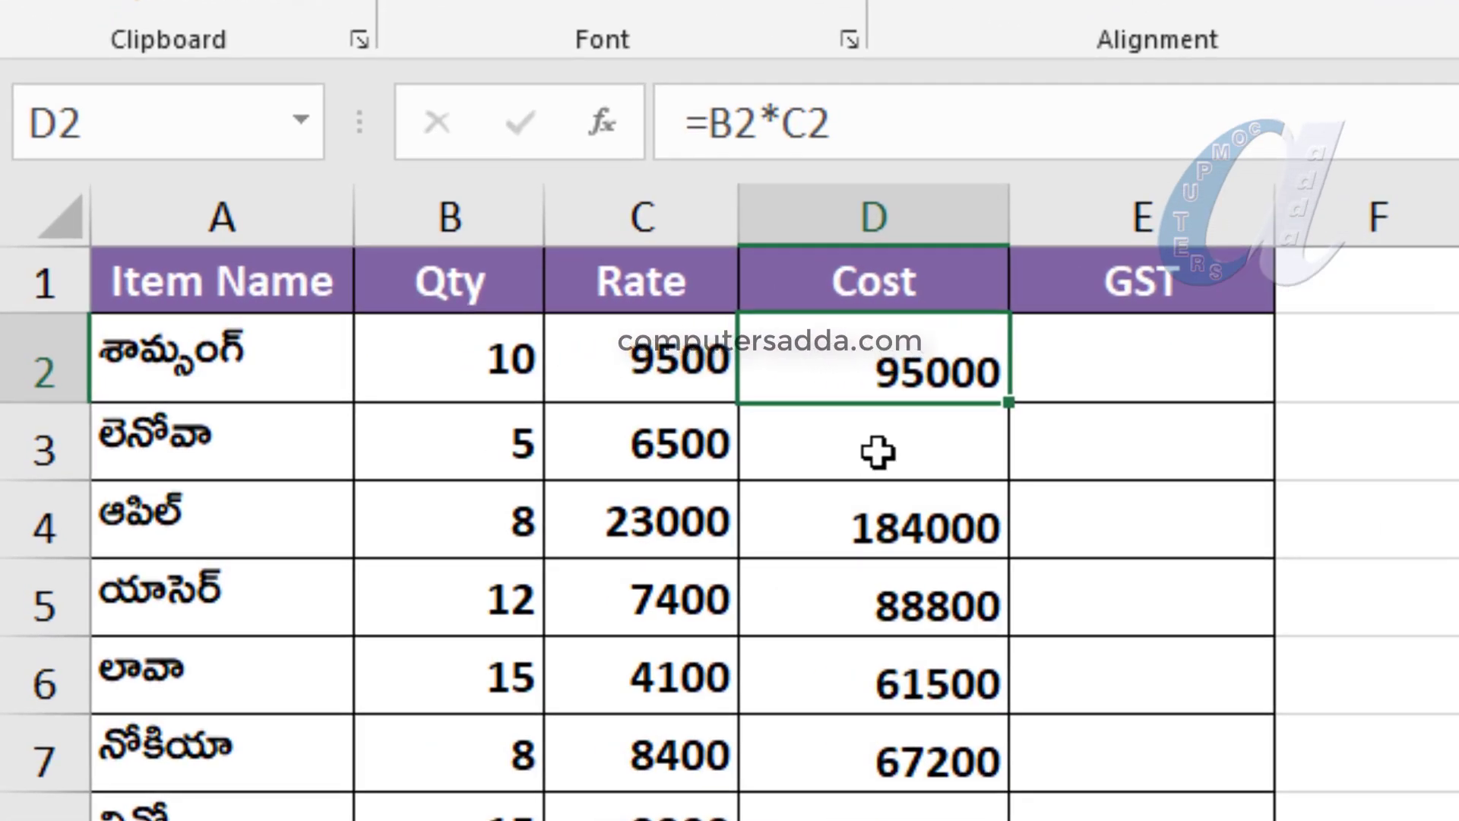
{"action": "left_click", "coordinate": [880, 452]}
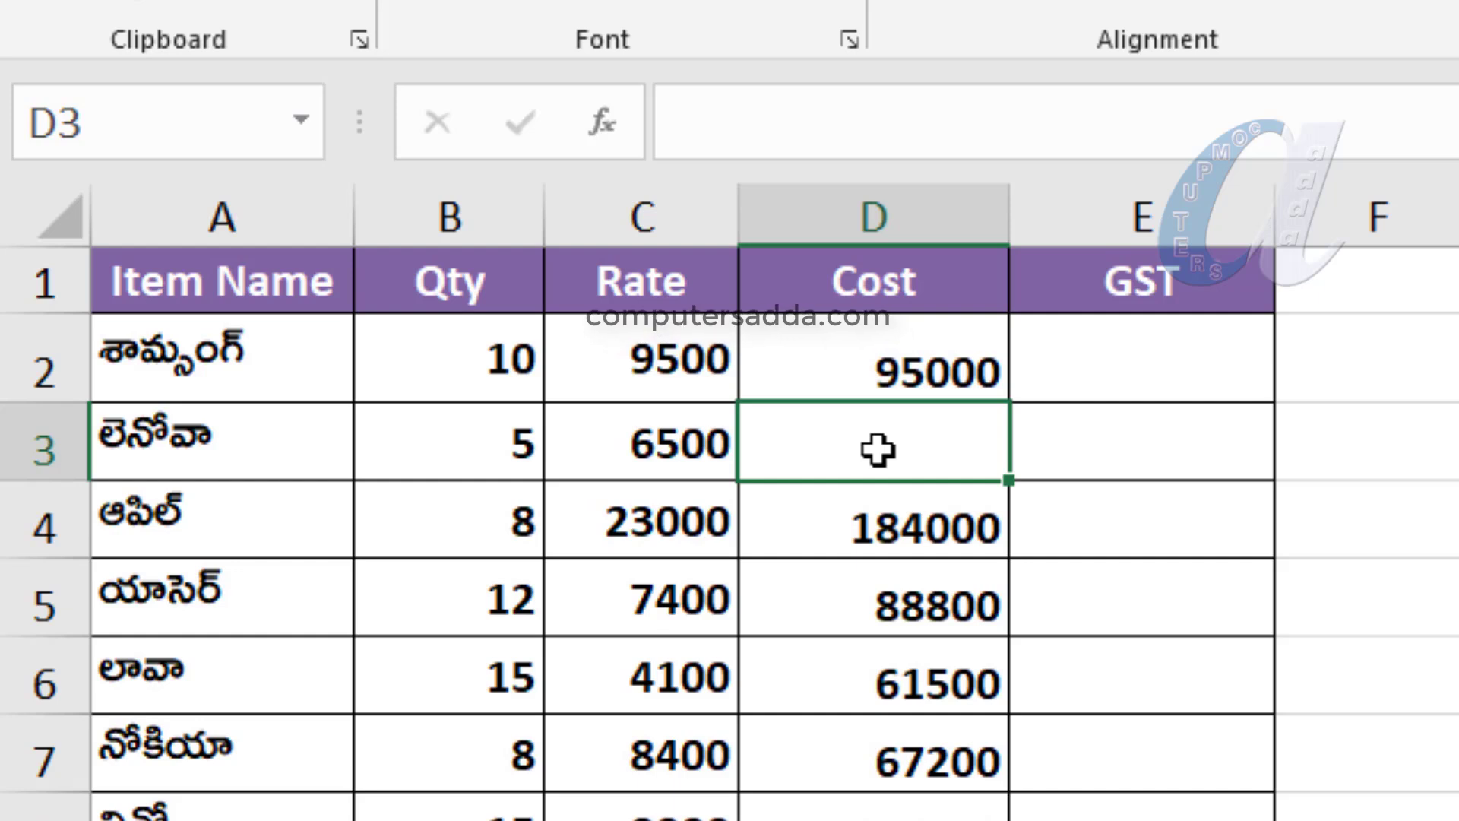
{"action": "type", "text": "=B2*C2"}
{"action": "key", "text": "Return"}
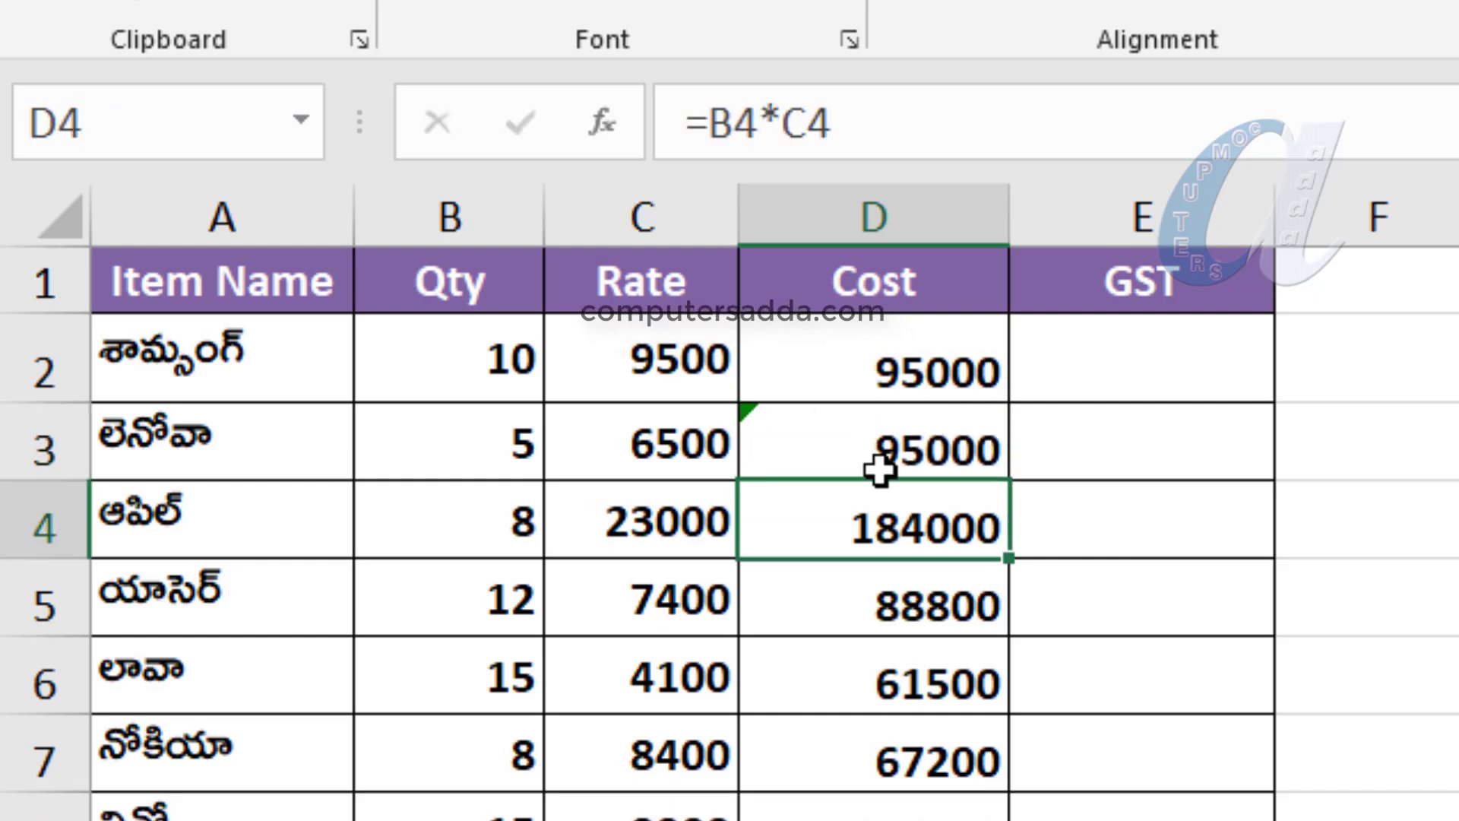
{"action": "left_click", "coordinate": [874, 456]}
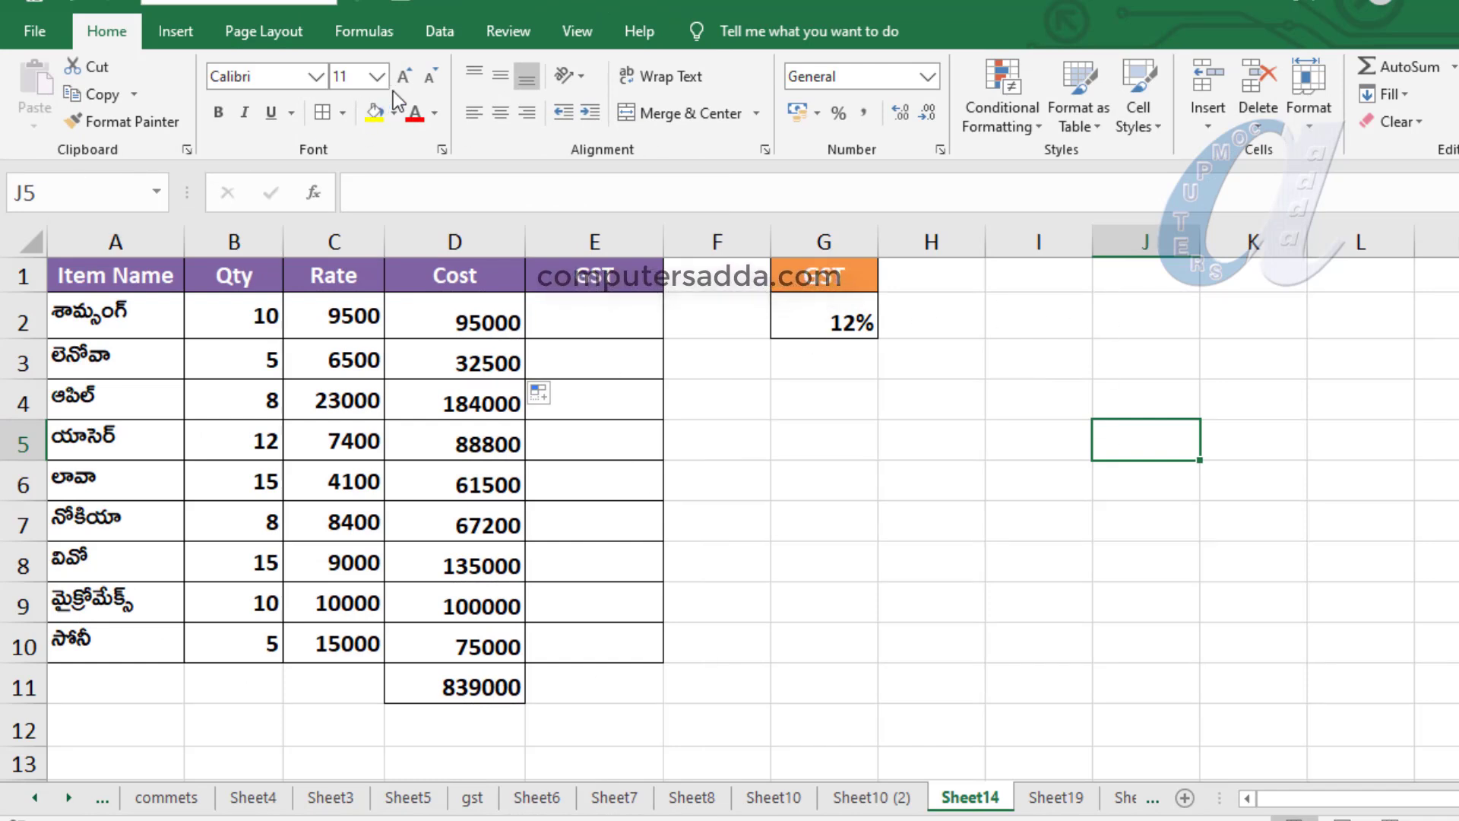
Step: On the Formulas tab, select the GST cells E2:E10, the Cost values D2:D10, then D2 and E2
{"action": "left_click", "coordinate": [364, 34]}
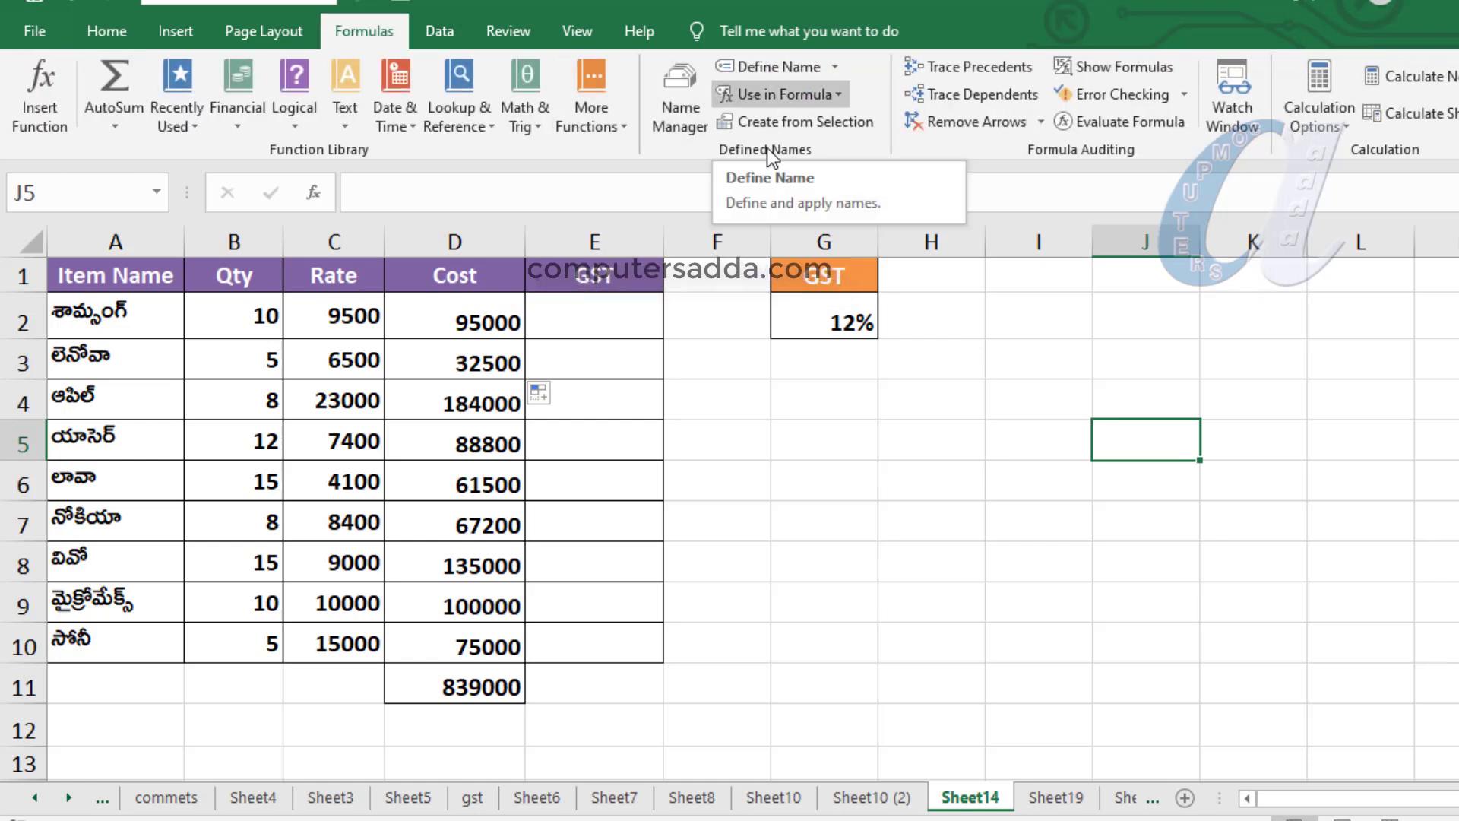
{"action": "left_click_drag", "start_coordinate": [587, 320], "coordinate": [579, 642]}
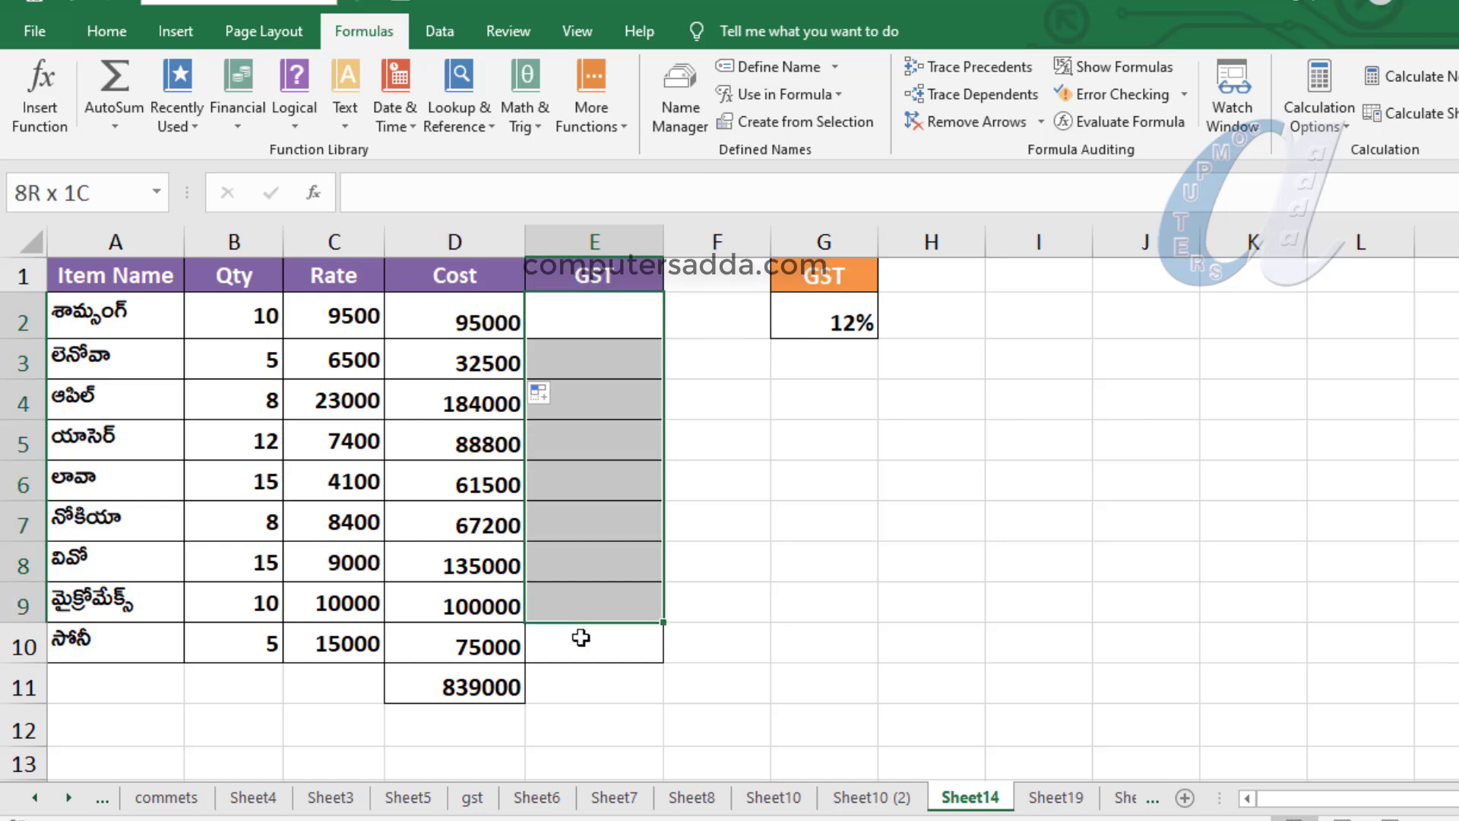
{"action": "left_click_drag", "start_coordinate": [418, 322], "coordinate": [433, 642]}
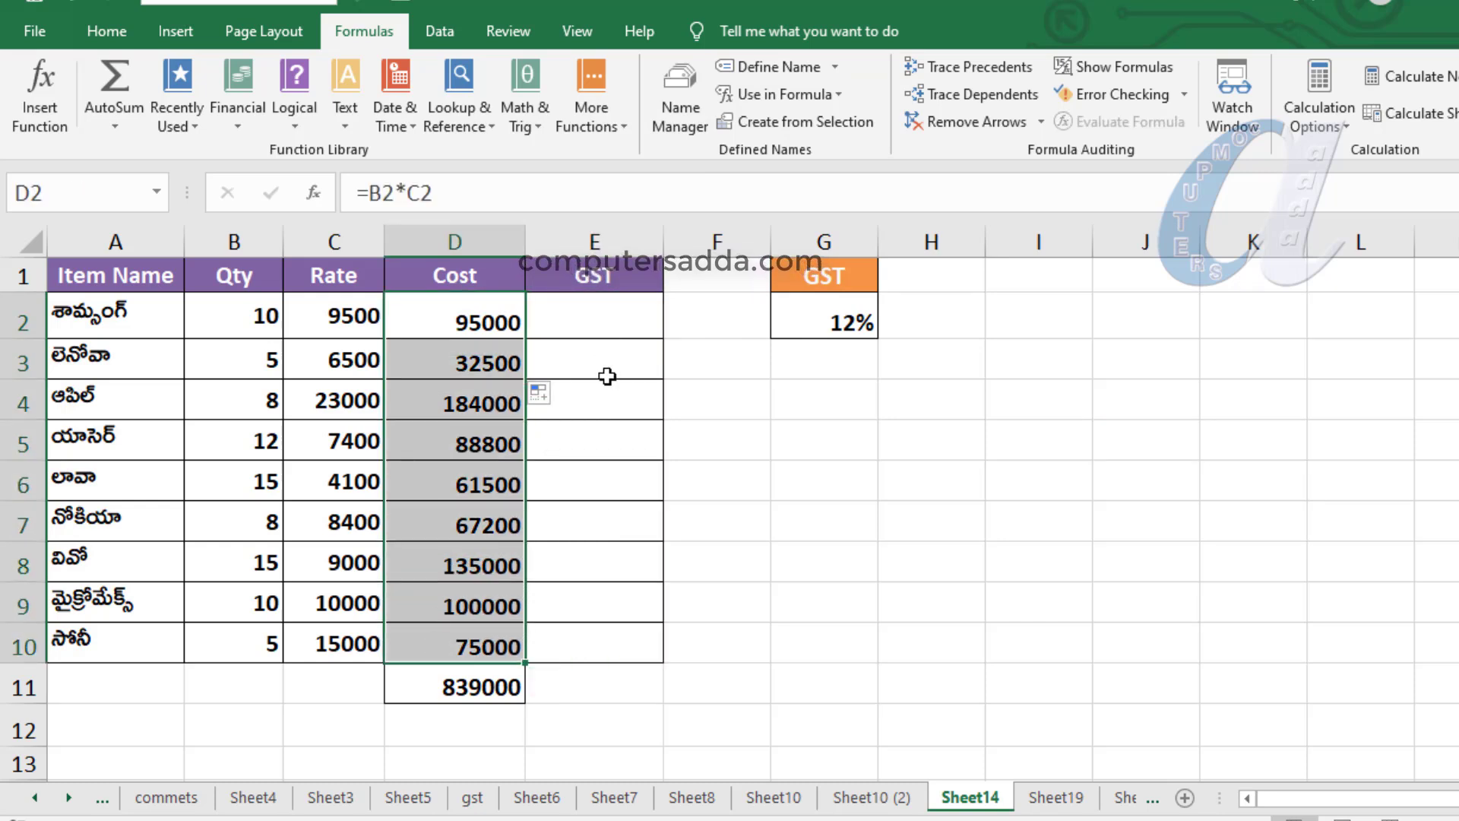
{"action": "left_click", "coordinate": [429, 322]}
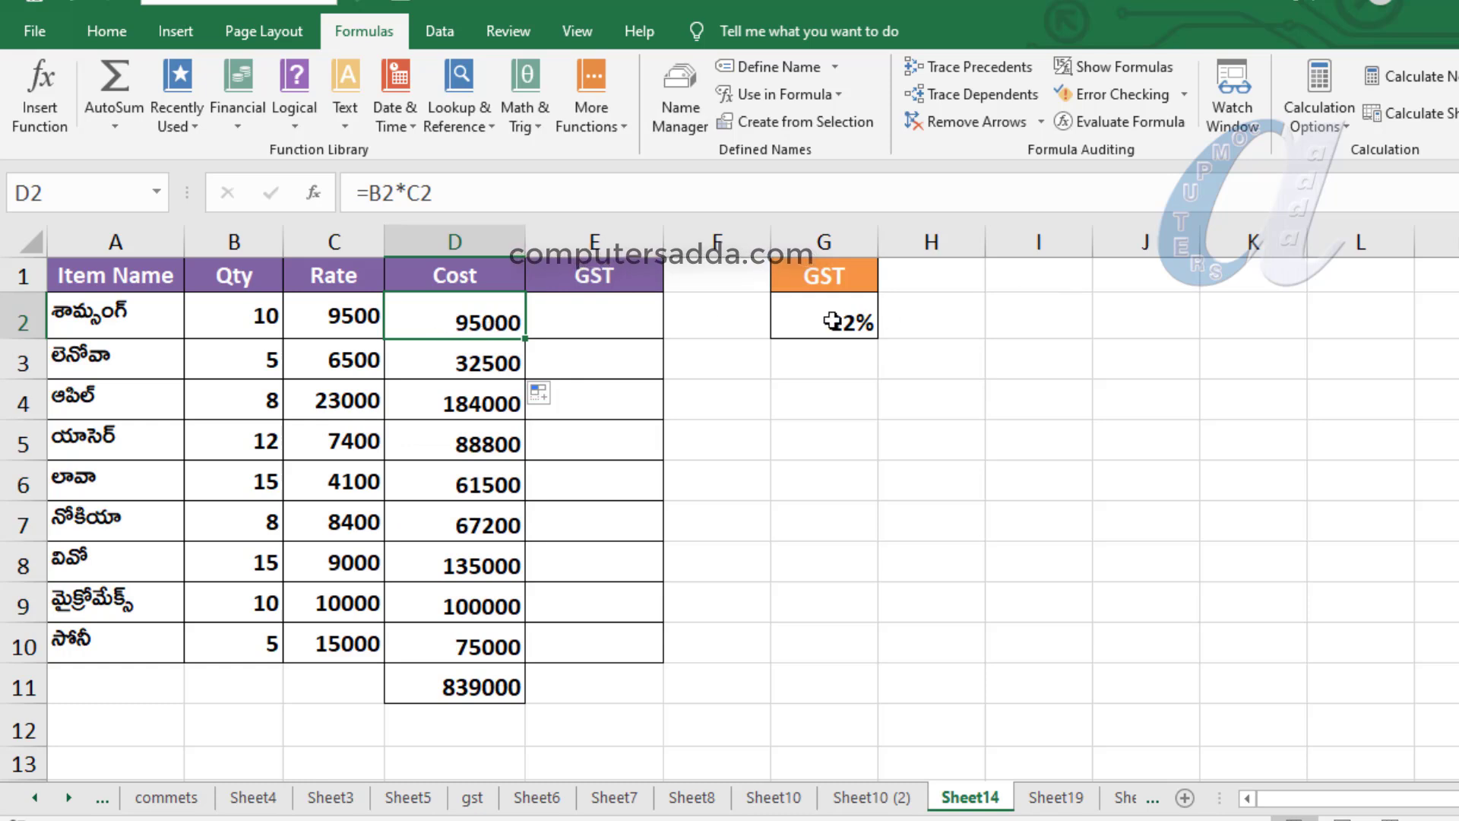
{"action": "left_click", "coordinate": [594, 324]}
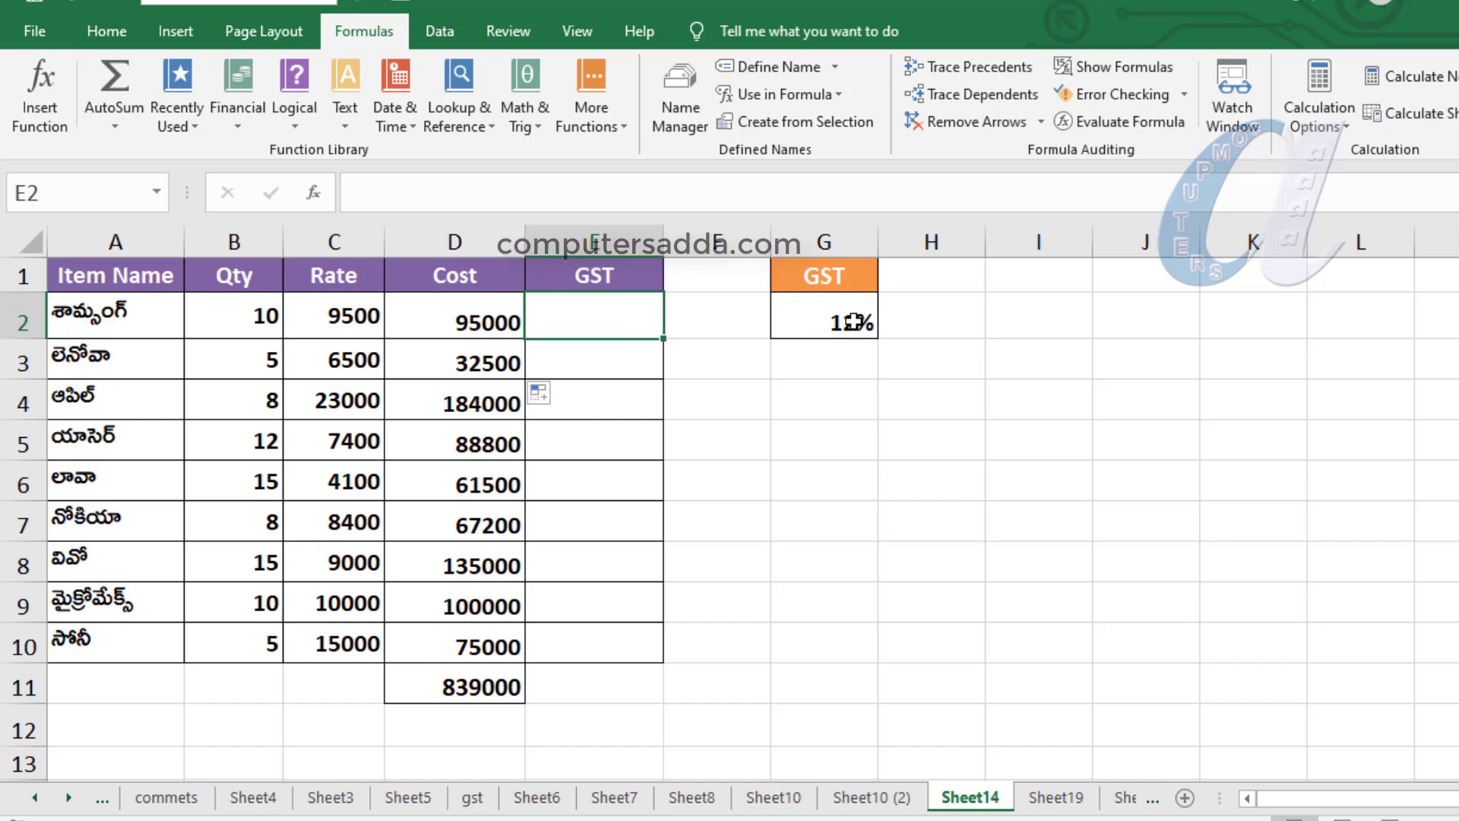
Step: Name the 12% rate cell G2 'GST' through the Name Box
{"action": "left_click", "coordinate": [853, 322]}
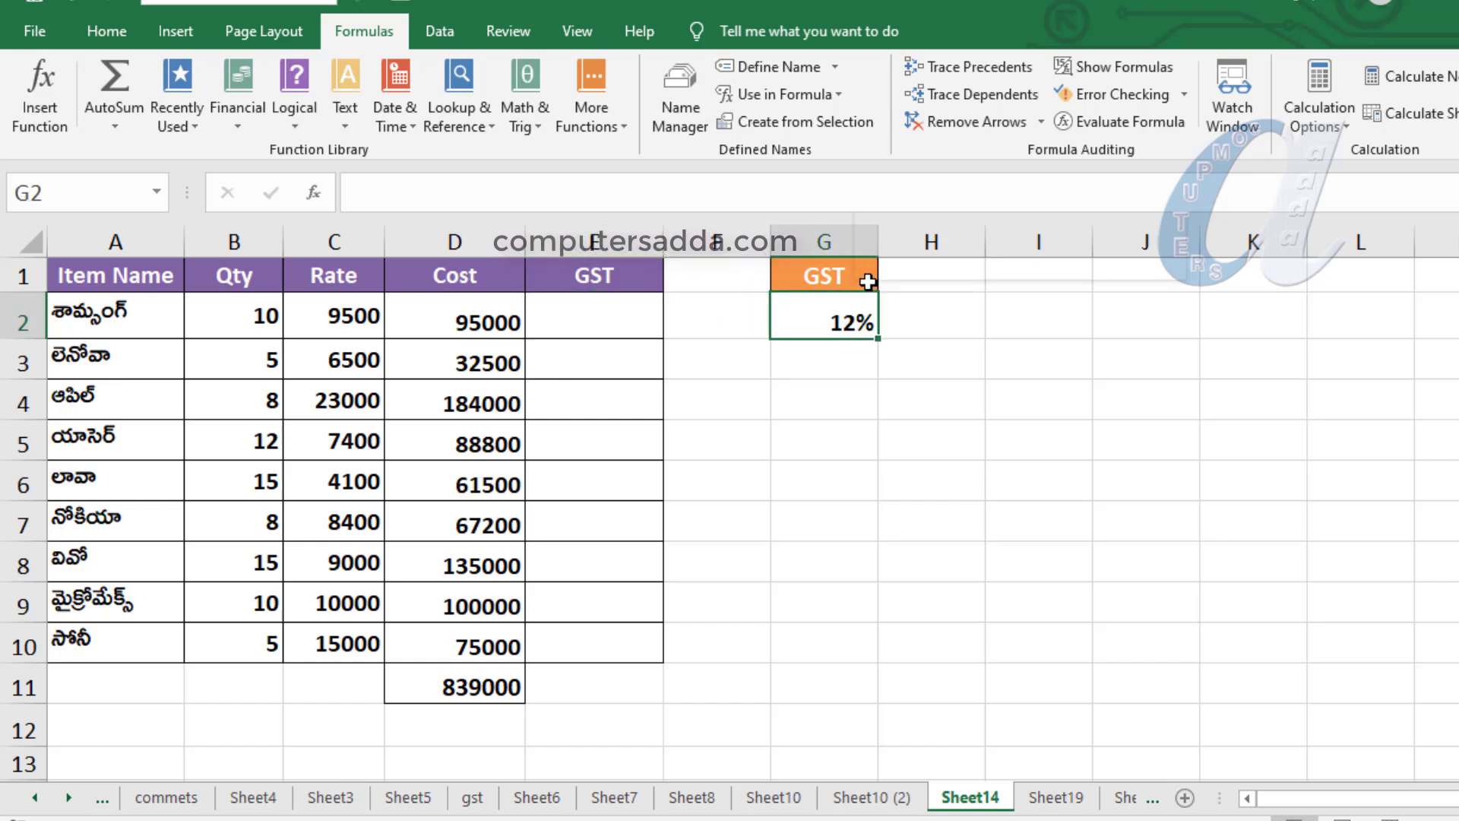
{"action": "right_click", "coordinate": [853, 297]}
{"action": "left_click", "coordinate": [825, 520]}
{"action": "left_click", "coordinate": [833, 322]}
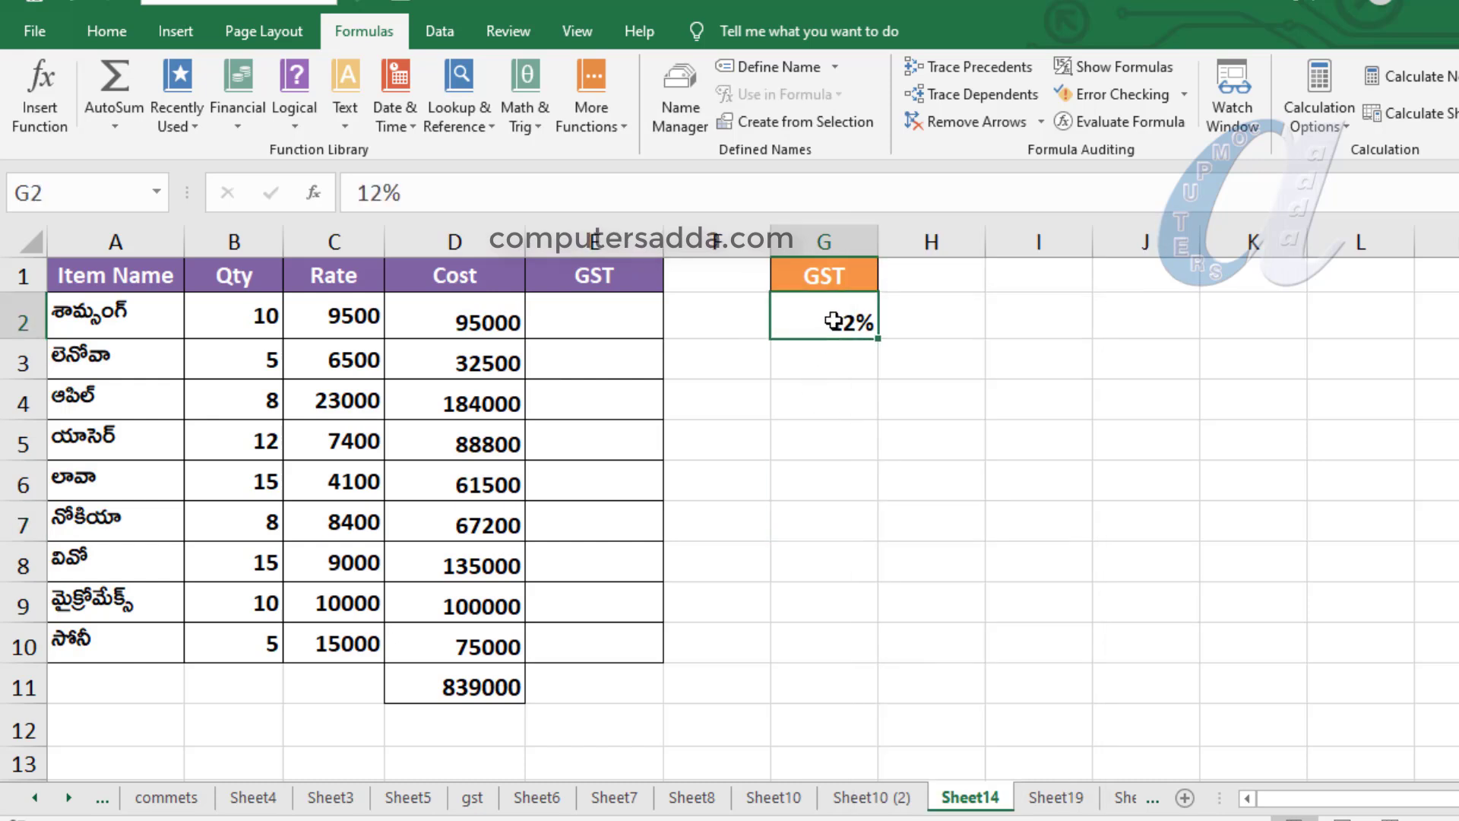
{"action": "left_click", "coordinate": [70, 190]}
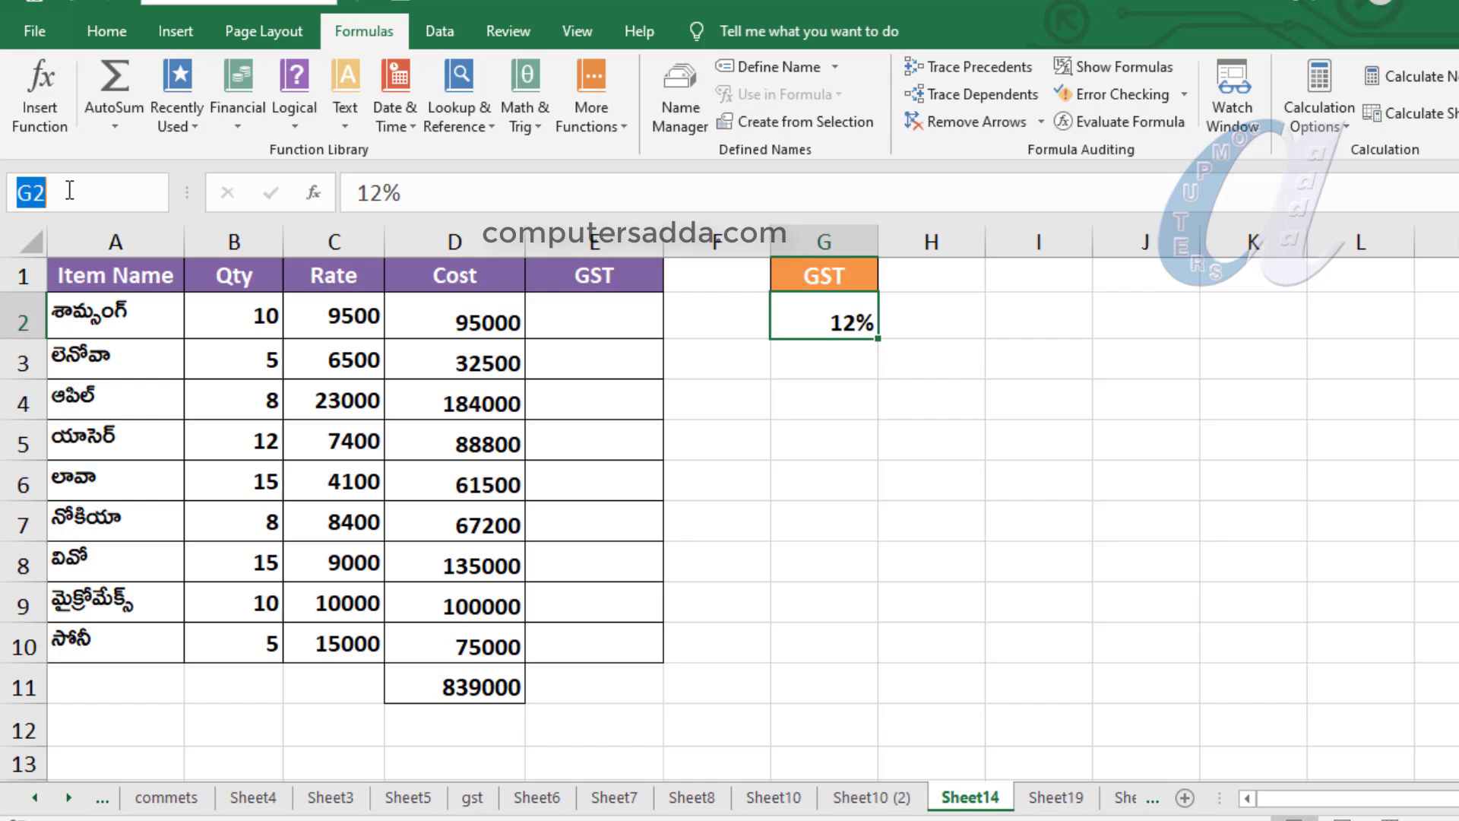
{"action": "type", "text": "G"}
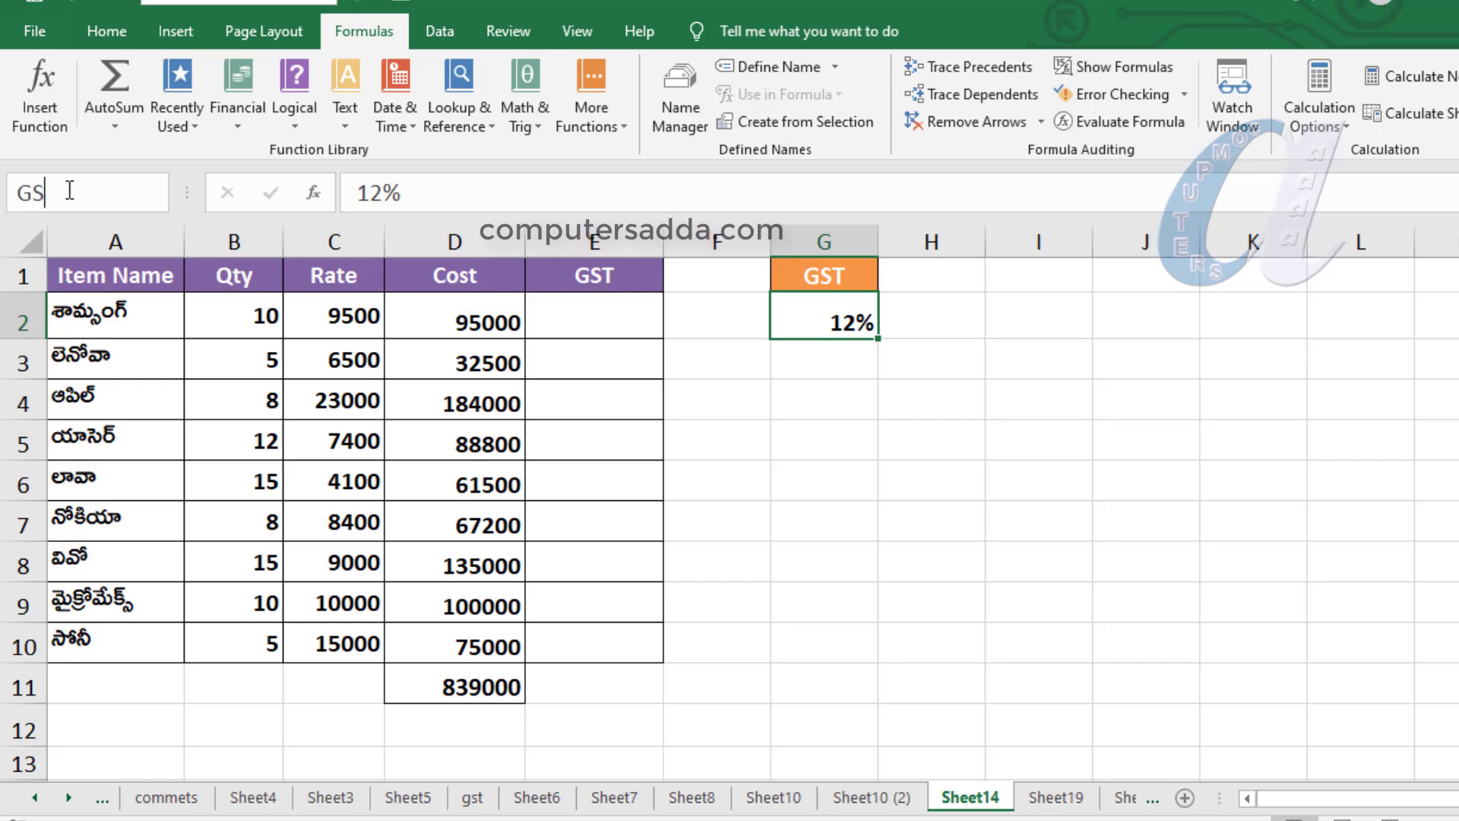
{"action": "key", "text": "Return"}
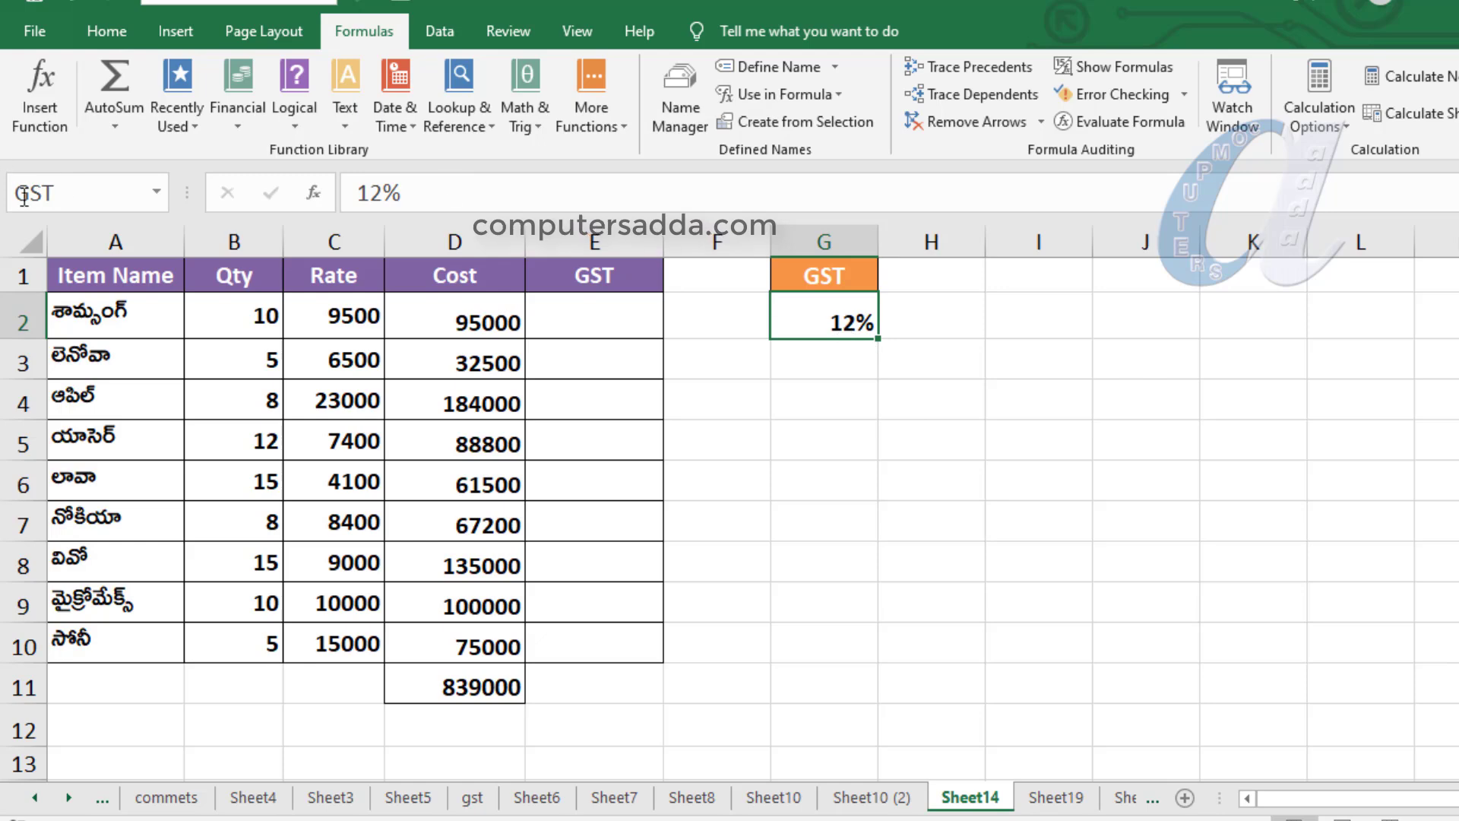
Step: Enter =D2*GST in E2, pasting the GST name instead of a hardcoded rate, giving 11400
{"action": "left_click", "coordinate": [570, 357]}
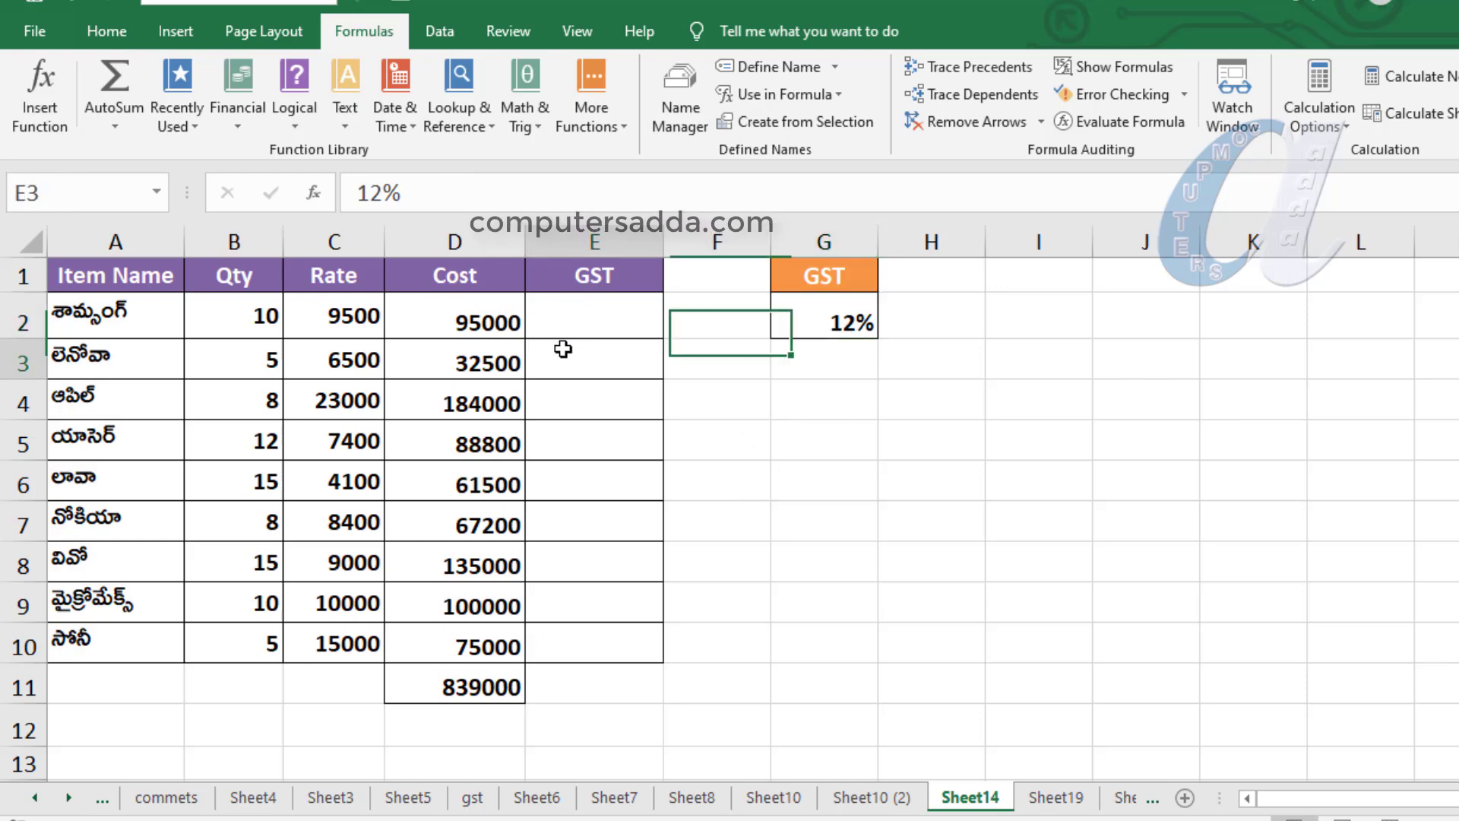
{"action": "left_click", "coordinate": [568, 325]}
{"action": "type", "text": "="}
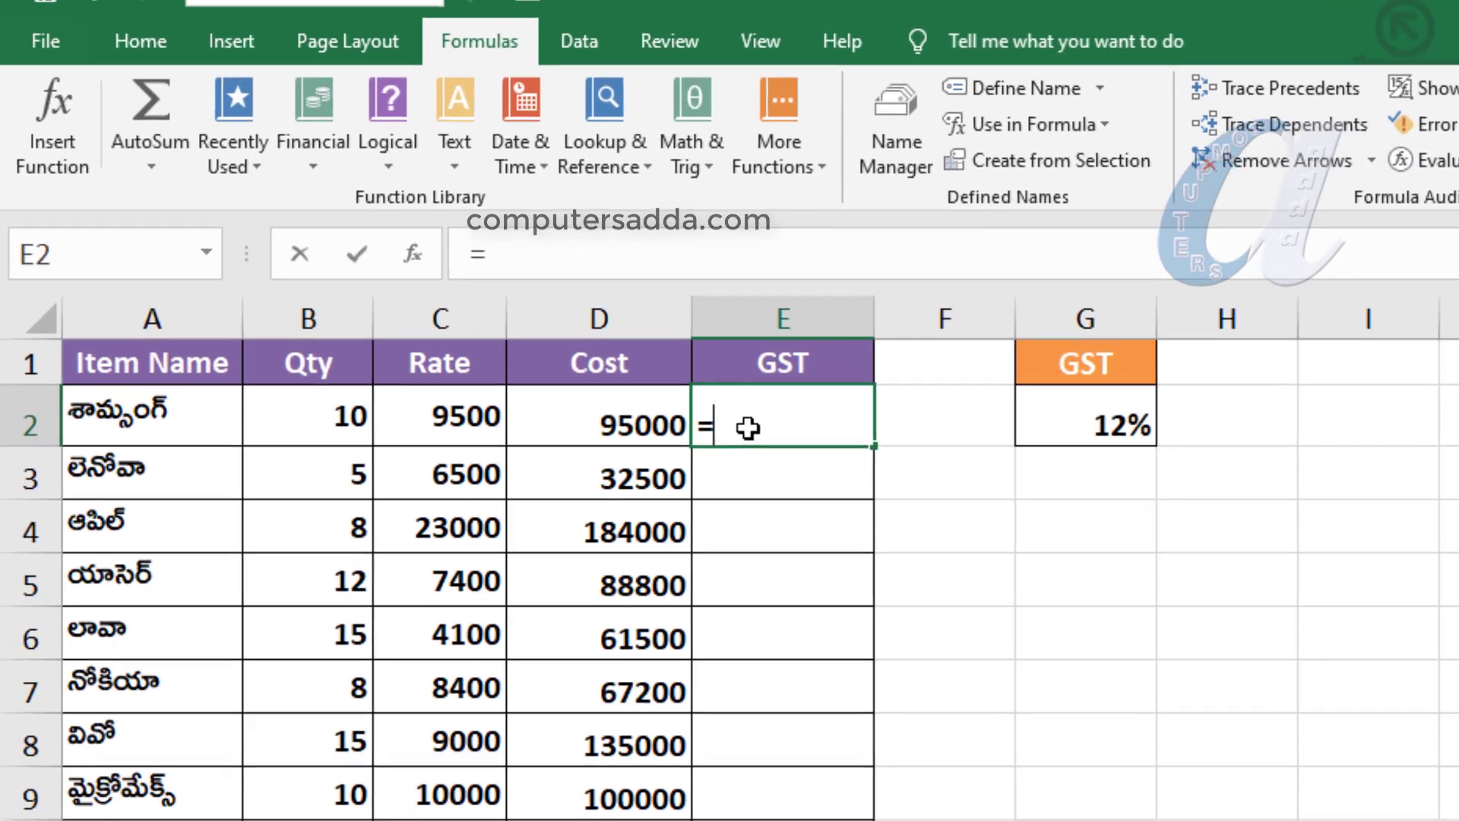
{"action": "left_click", "coordinate": [620, 435]}
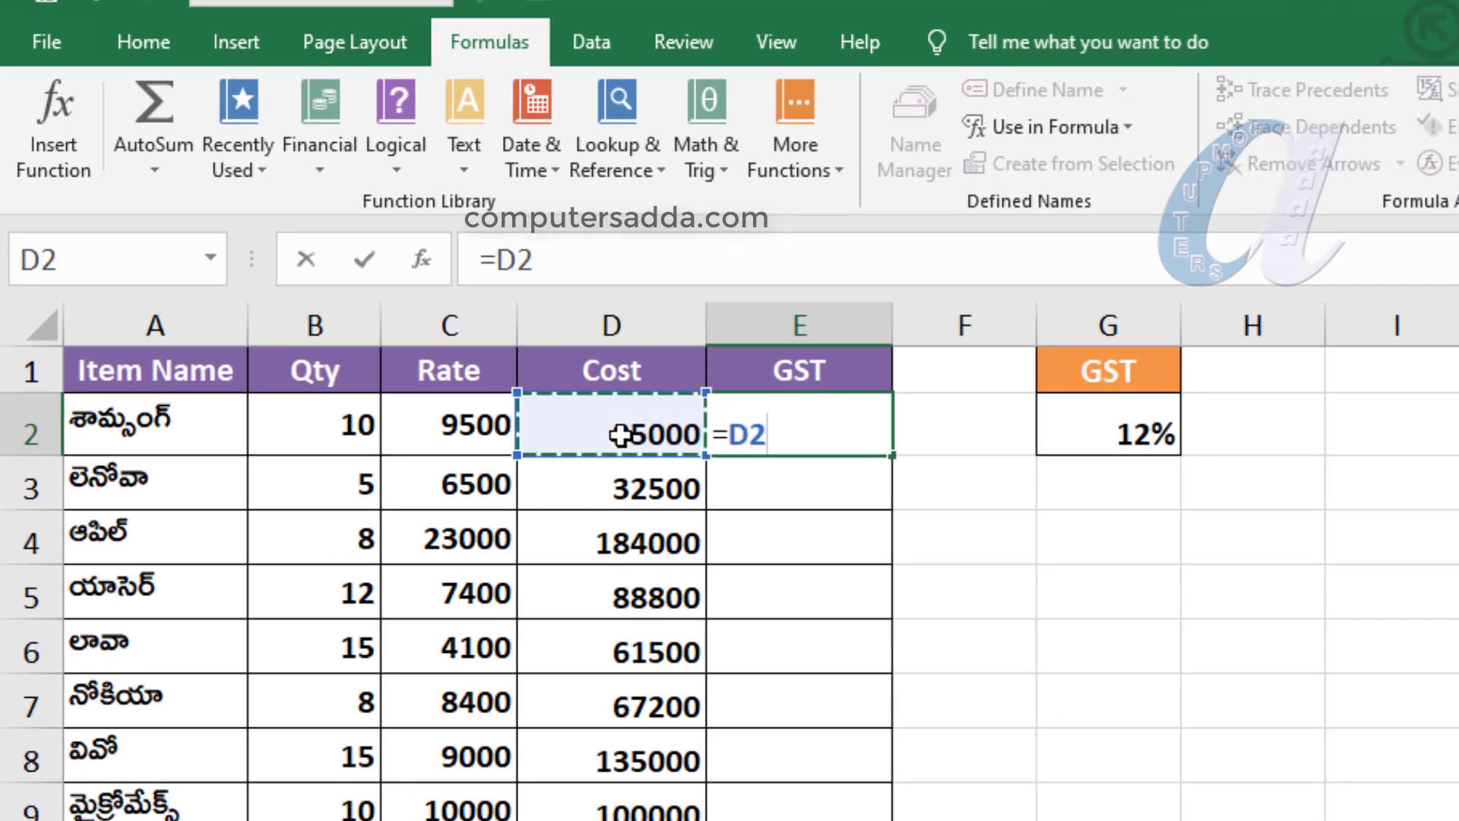
{"action": "type", "text": "*12"}
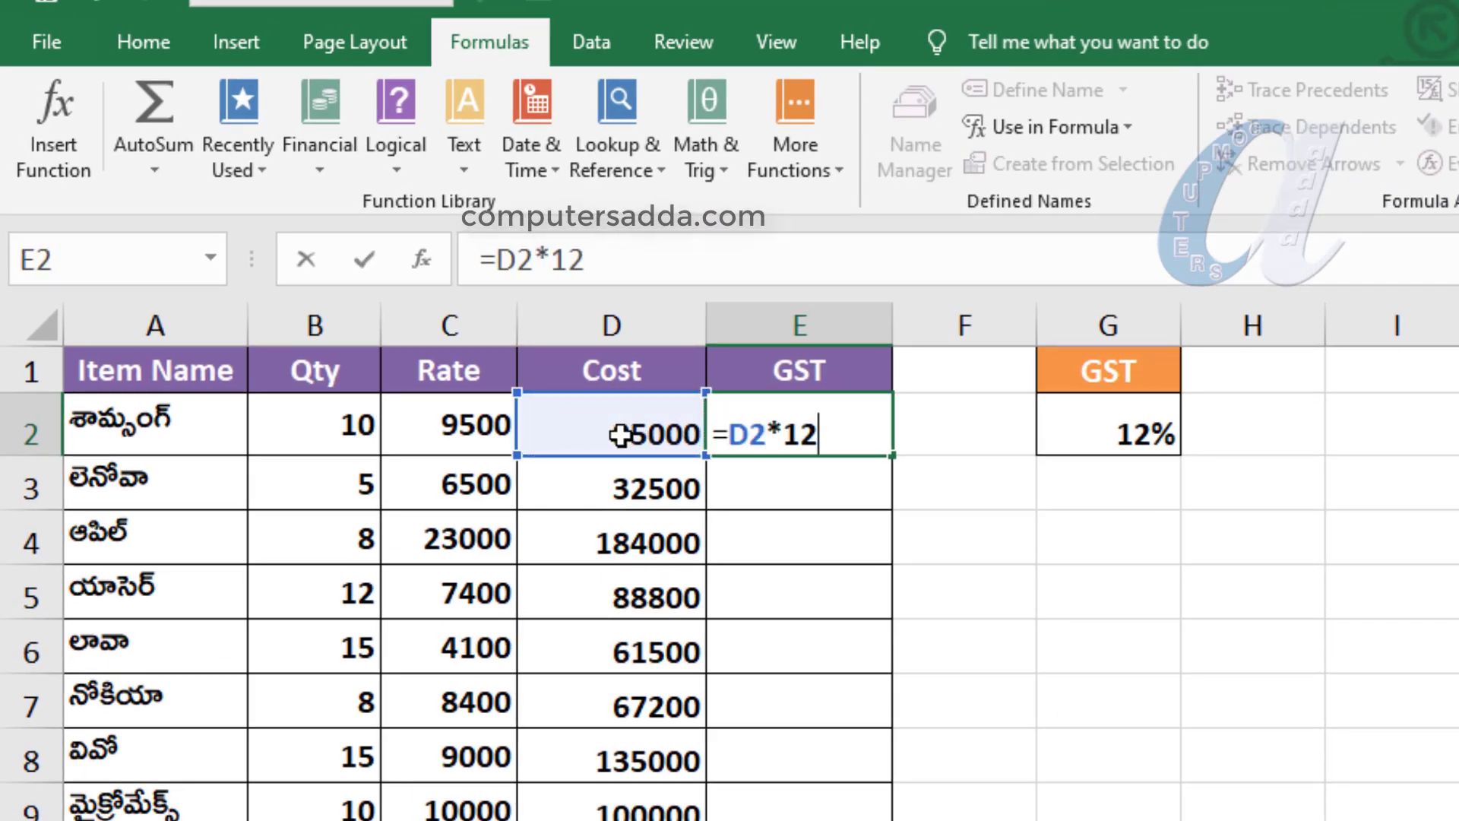
{"action": "key", "text": "BackSpace"}
{"action": "key", "text": "BackSpace"}
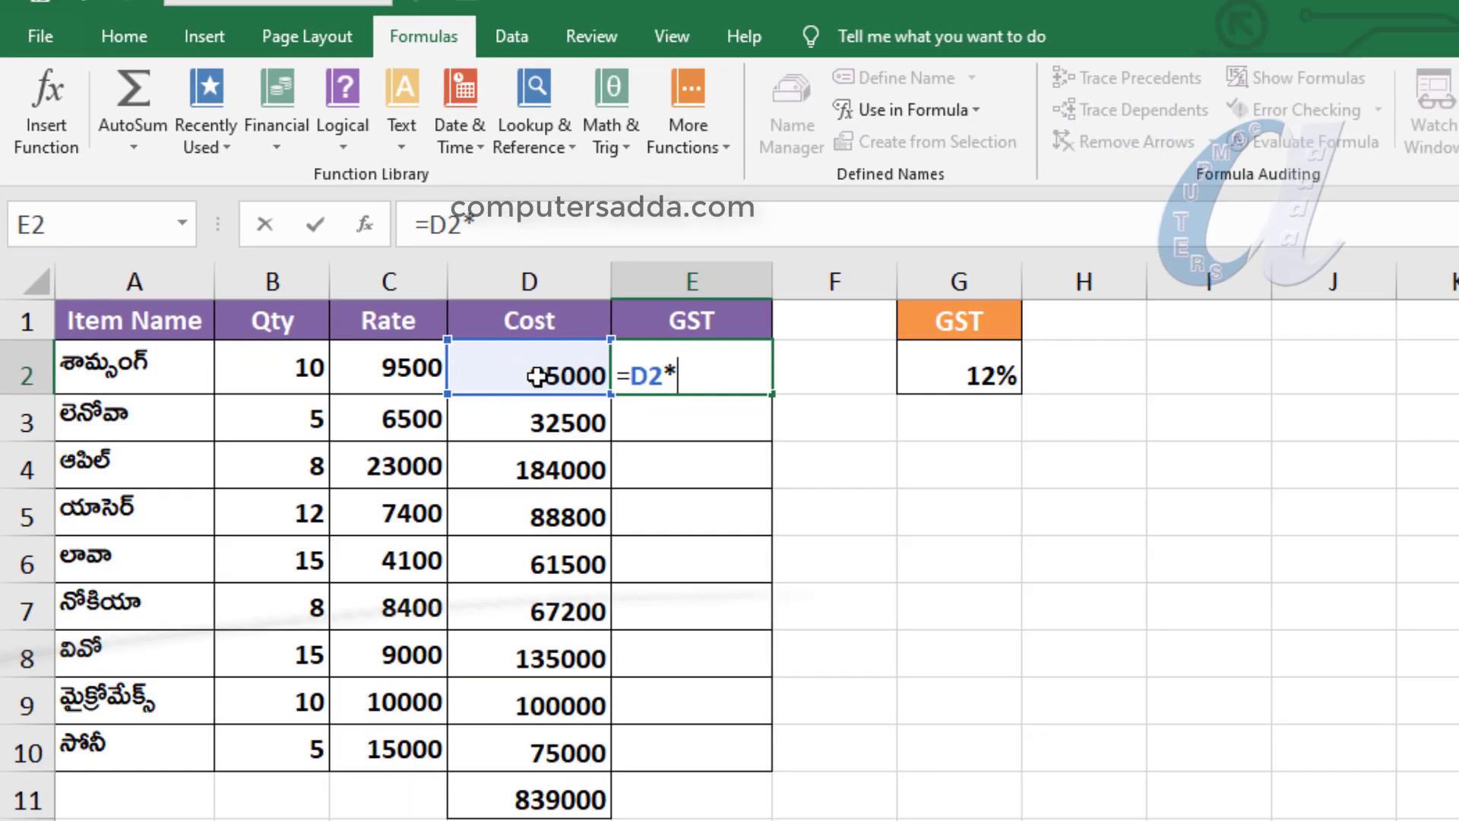
{"action": "key", "text": "F3"}
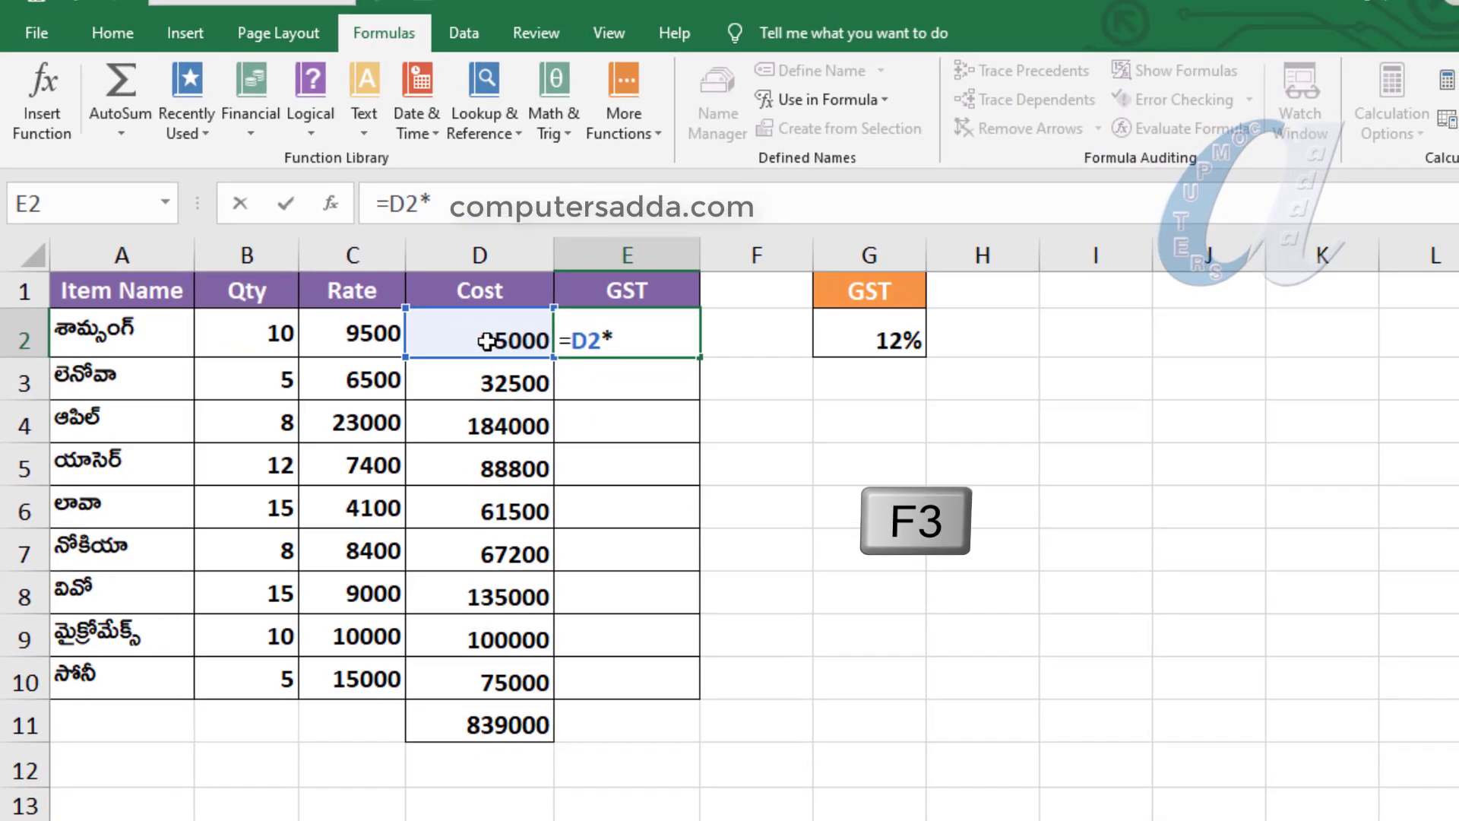
{"action": "left_click_drag", "start_coordinate": [1087, 360], "coordinate": [1200, 377]}
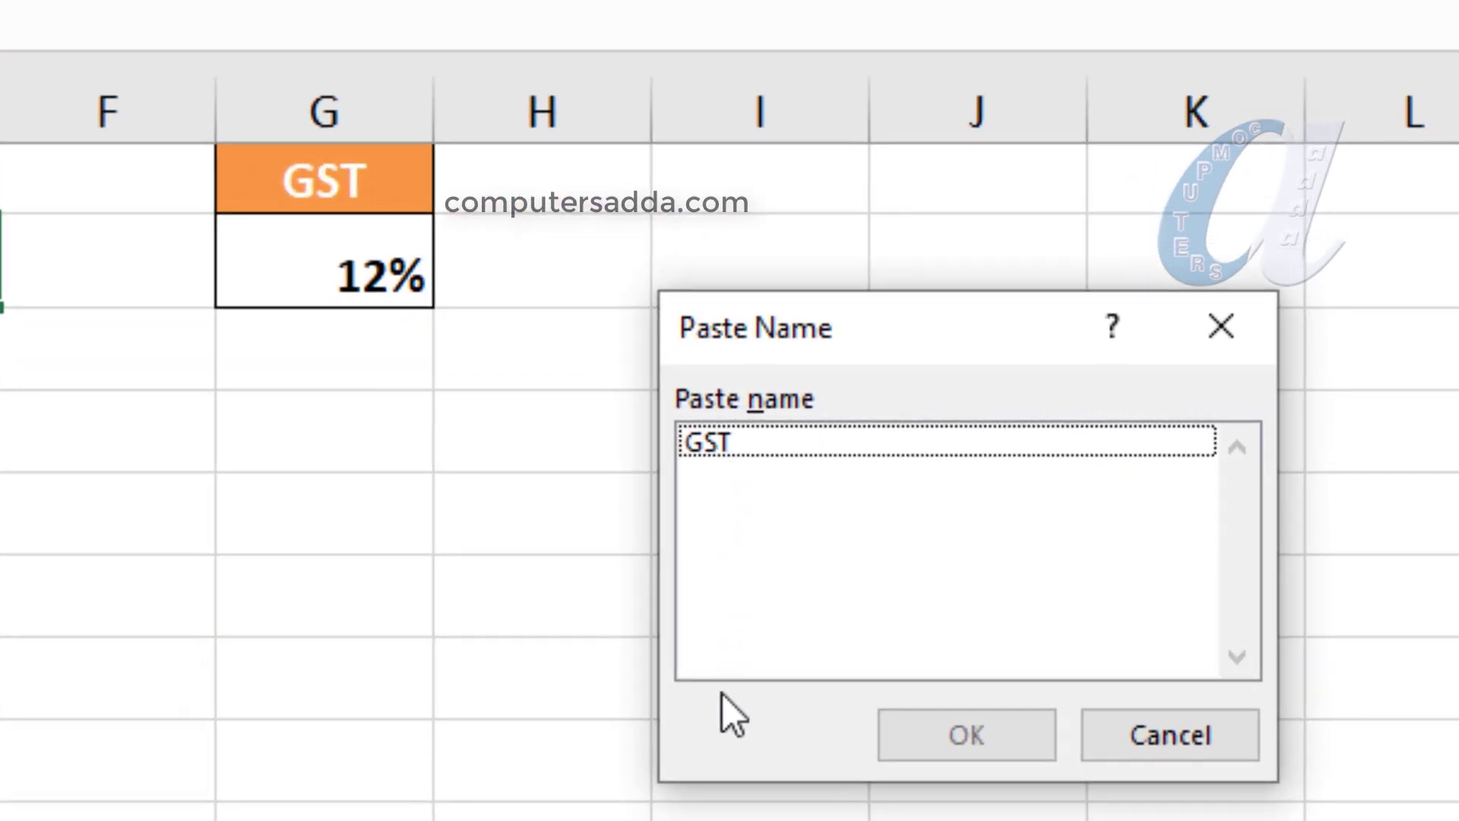
{"action": "left_click", "coordinate": [710, 441]}
{"action": "left_click", "coordinate": [966, 734]}
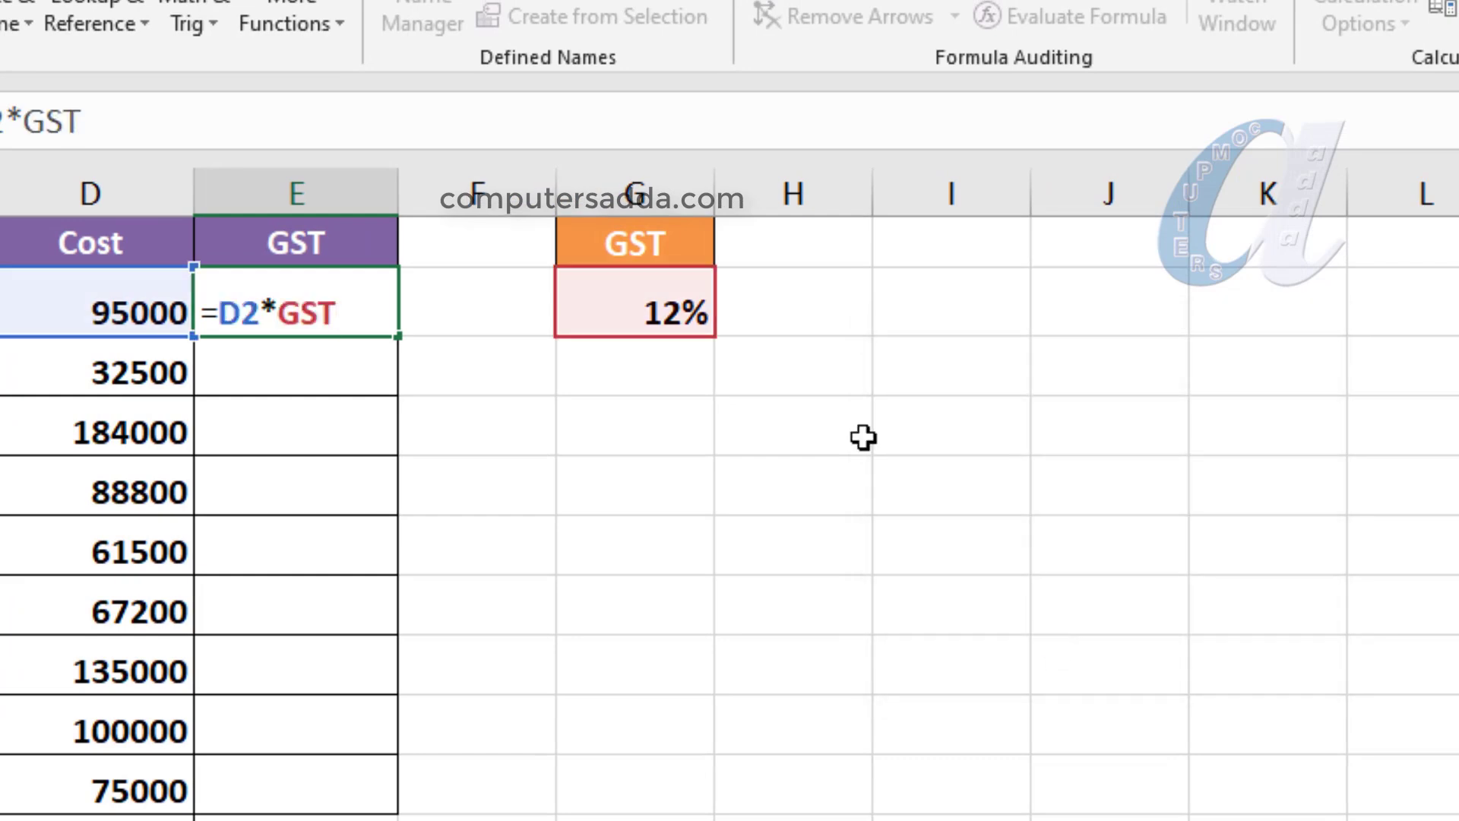
{"action": "key", "text": "Return"}
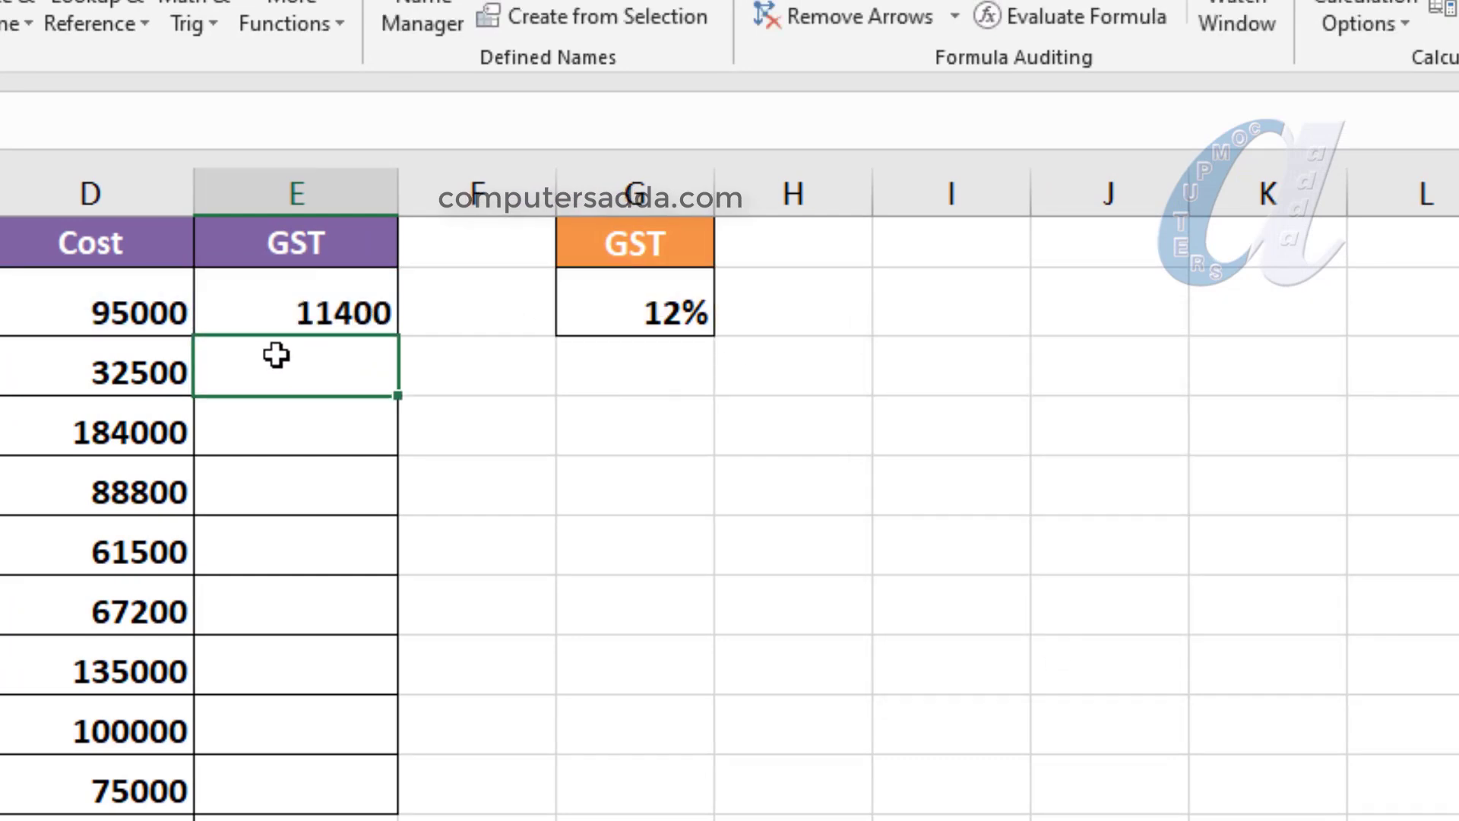
{"action": "left_click", "coordinate": [389, 312]}
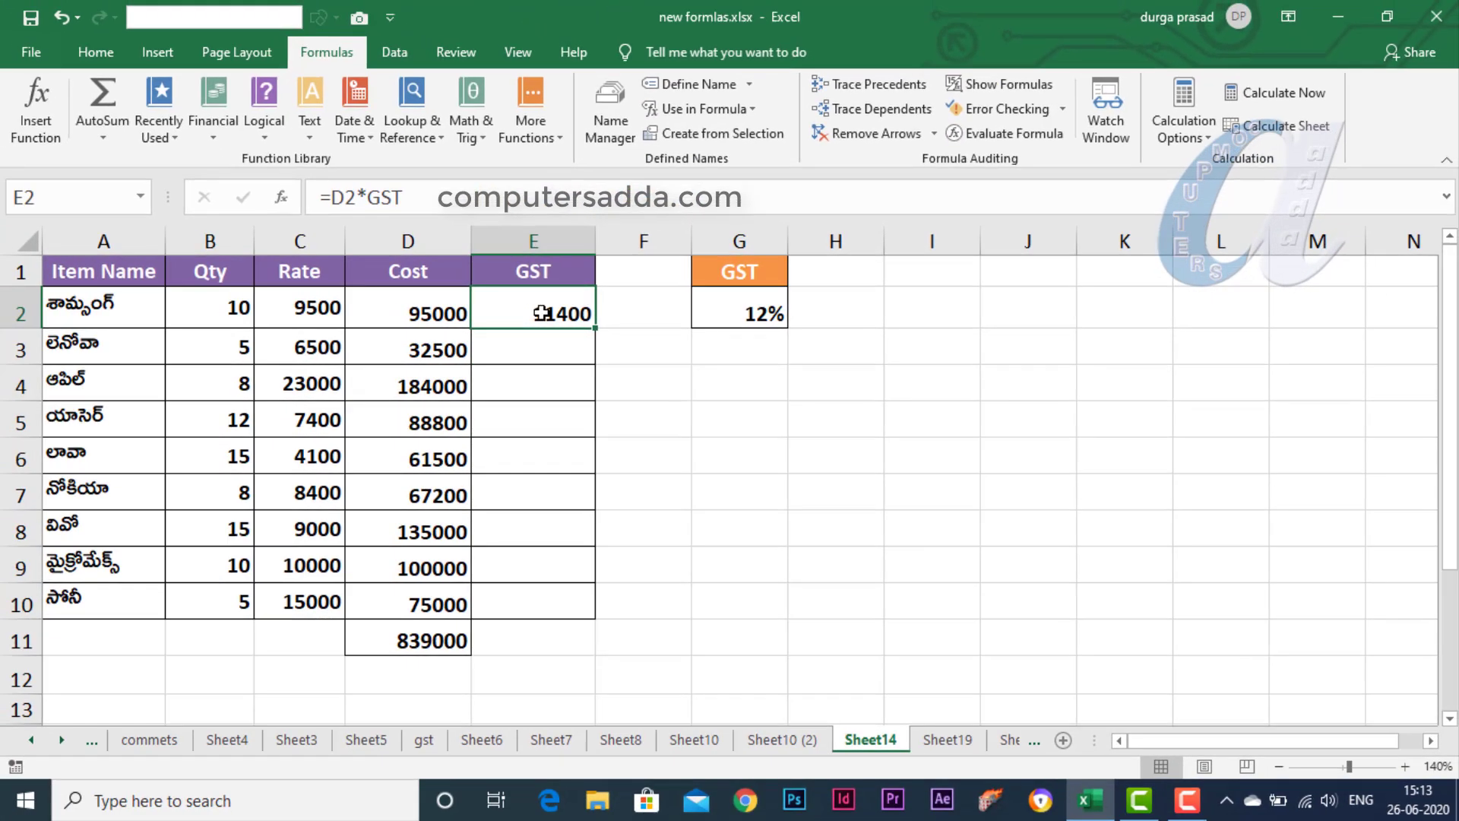